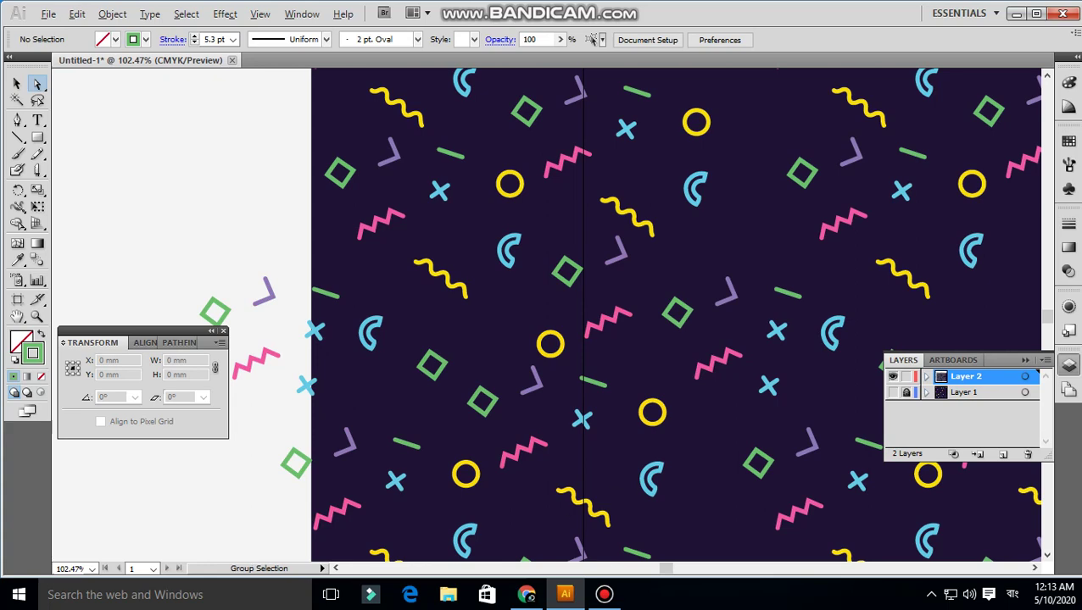
Step: Copy a pink zigzag into the empty gap above the green square within the tile
{"action": "left_click_drag", "start_coordinate": [527, 450], "coordinate": [507, 325]}
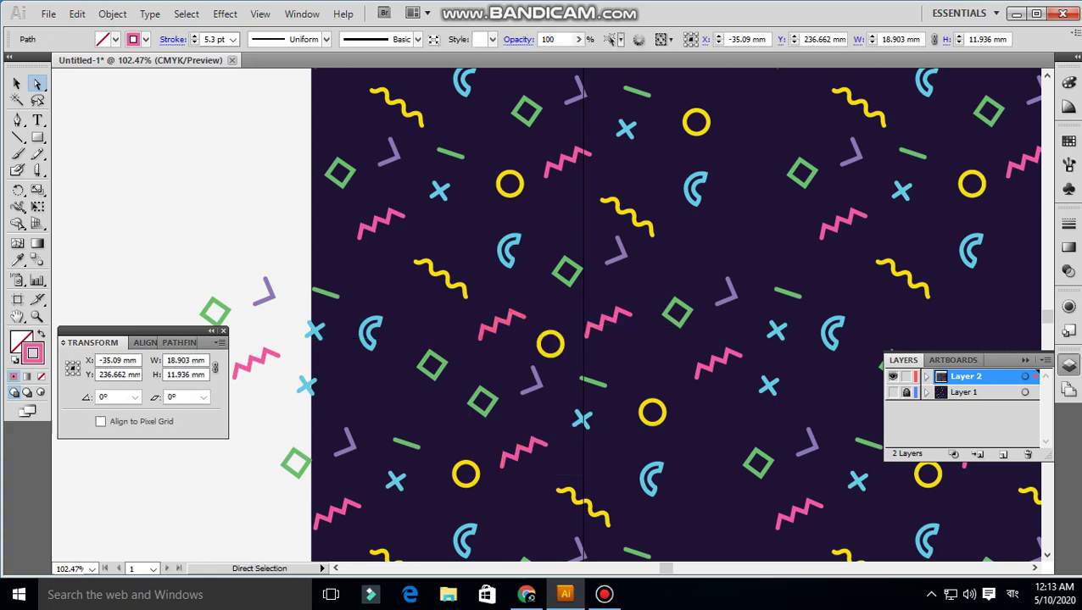
{"action": "key", "text": "v"}
{"action": "key", "text": "ctrl+shift+a"}
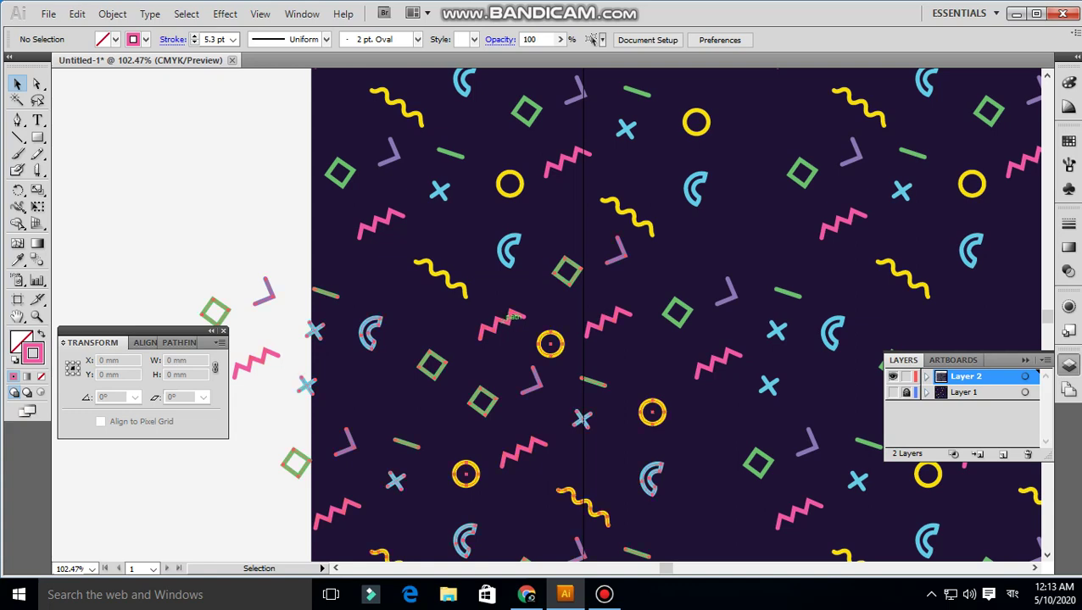
Step: Delete the outdated tile copies that lack the added pink zigzag
{"action": "left_click", "coordinate": [507, 316]}
{"action": "key", "text": "ctrl+minus"}
{"action": "left_click_drag", "start_coordinate": [700, 236], "coordinate": [570, 394]}
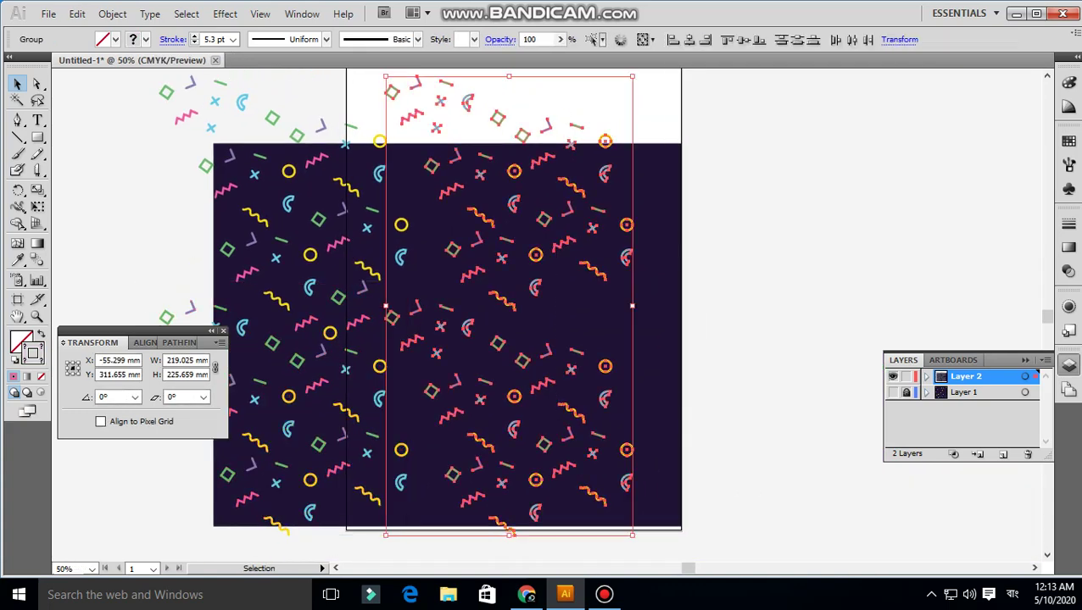
{"action": "key", "text": "Delete"}
{"action": "left_click_drag", "start_coordinate": [479, 143], "coordinate": [267, 203]}
{"action": "key", "text": "Delete"}
Step: Duplicate the tile group with the added zigzag at 200 mm offsets to rebuild the two-by-two pattern
{"action": "left_click_drag", "start_coordinate": [468, 271], "coordinate": [344, 374]}
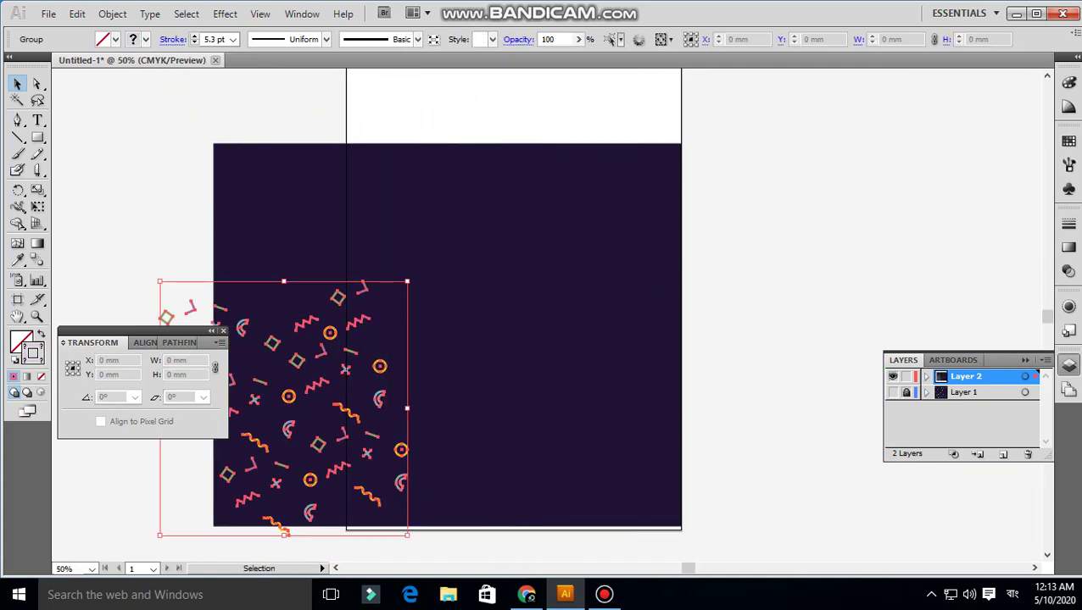
{"action": "key", "text": "ctrl+z"}
{"action": "key", "text": "ctrl+z"}
{"action": "key", "text": "ctrl+z"}
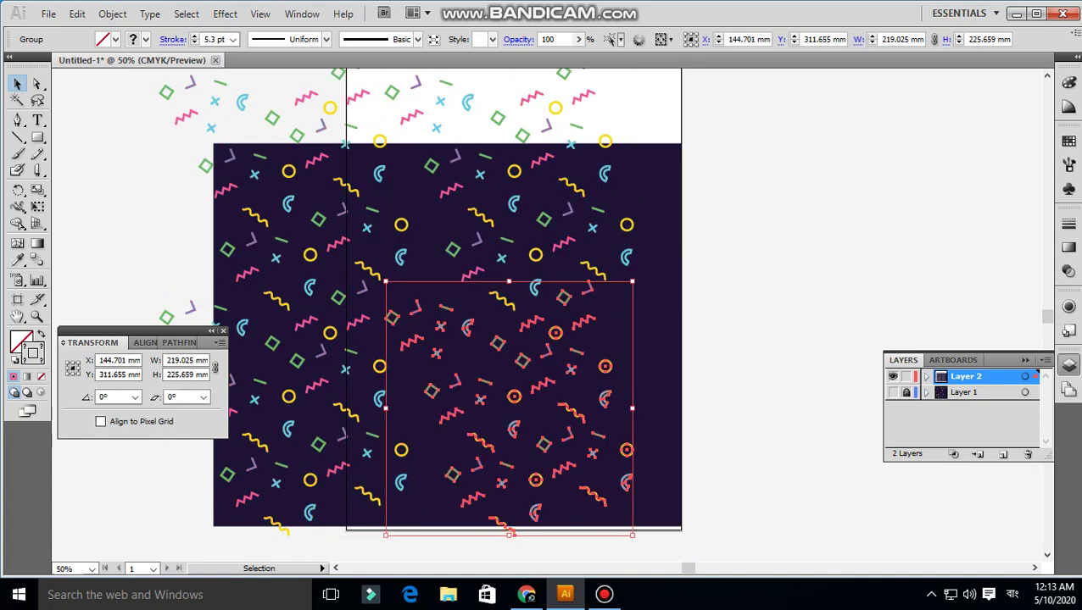
Step: Copy a green square into the empty gap between the yellow squiggle and pink zigzag, and recolour it yellow with the Eyedropper
{"action": "key", "text": "ctrl+shift+a"}
{"action": "left_click_drag", "start_coordinate": [307, 95], "coordinate": [718, 334]}
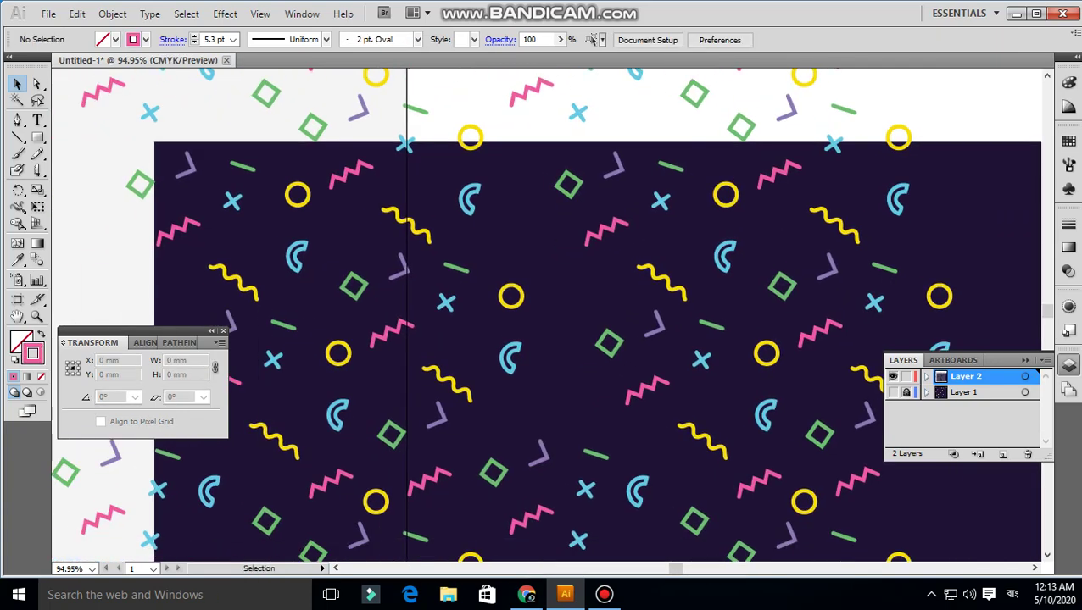
{"action": "key", "text": "a"}
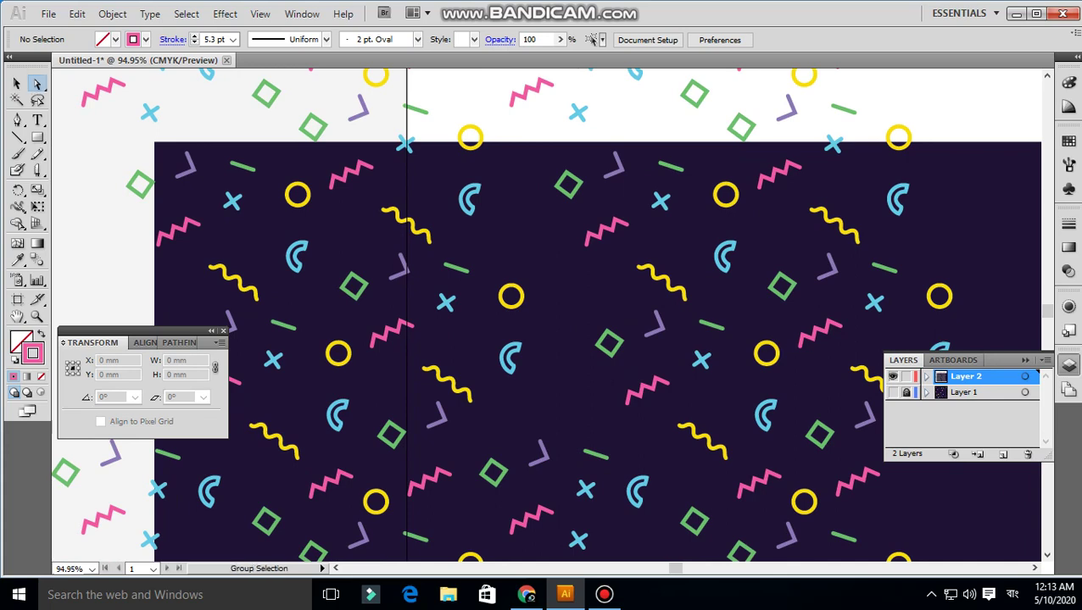
{"action": "left_click_drag", "start_coordinate": [483, 406], "coordinate": [484, 407]}
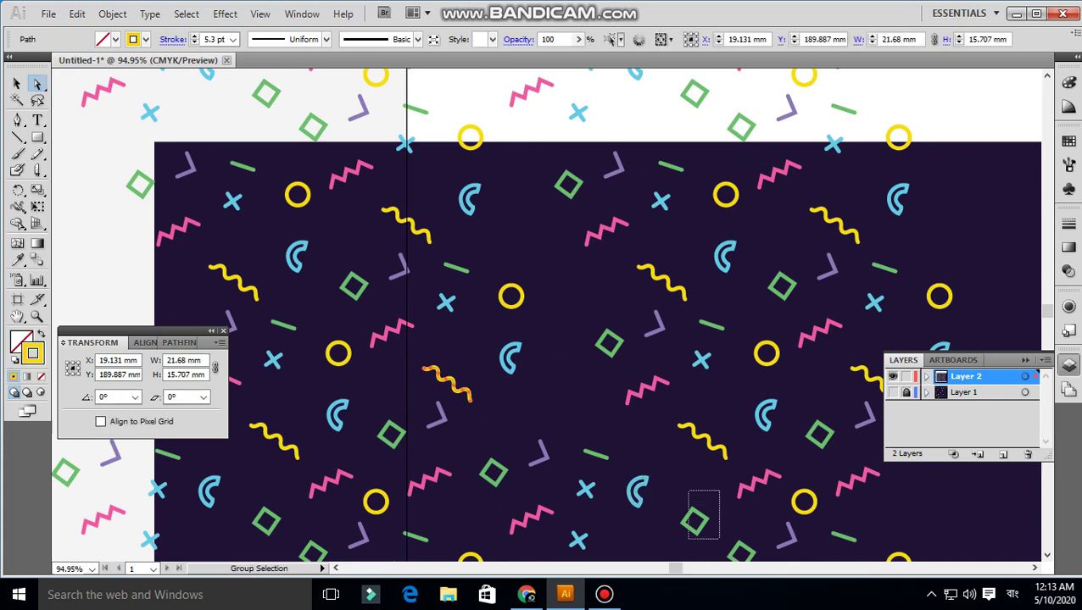
{"action": "mouse_move", "coordinate": [718, 539]}
{"action": "left_mouse_down"}
{"action": "mouse_move", "coordinate": [567, 393]}
{"action": "mouse_move", "coordinate": [570, 407]}
{"action": "left_mouse_up"}
{"action": "key", "text": "i"}
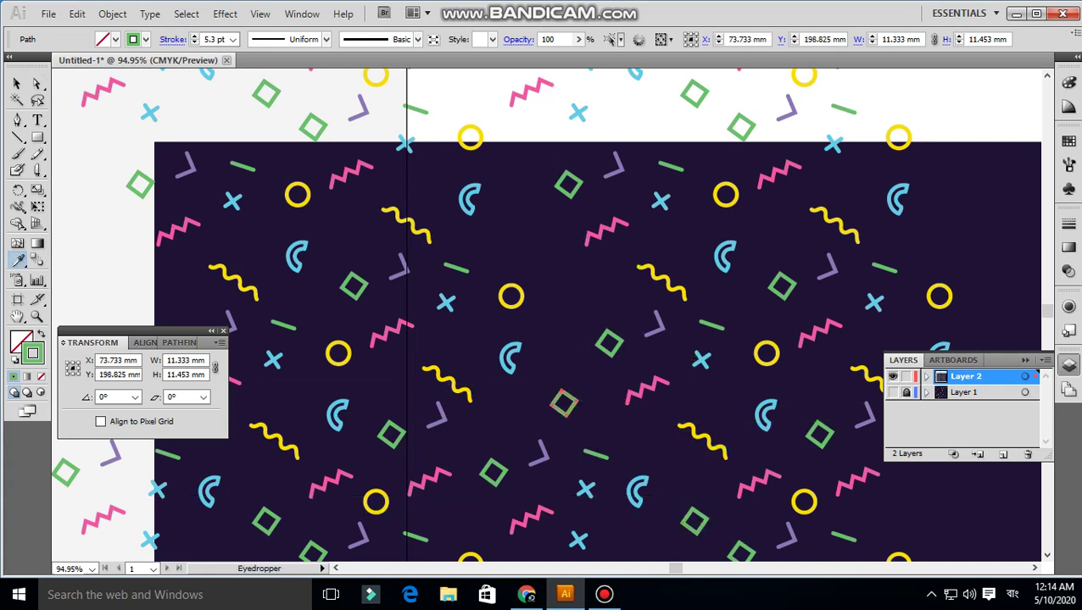
{"action": "left_click", "coordinate": [765, 354]}
{"action": "key", "text": "ctrl+shift+a"}
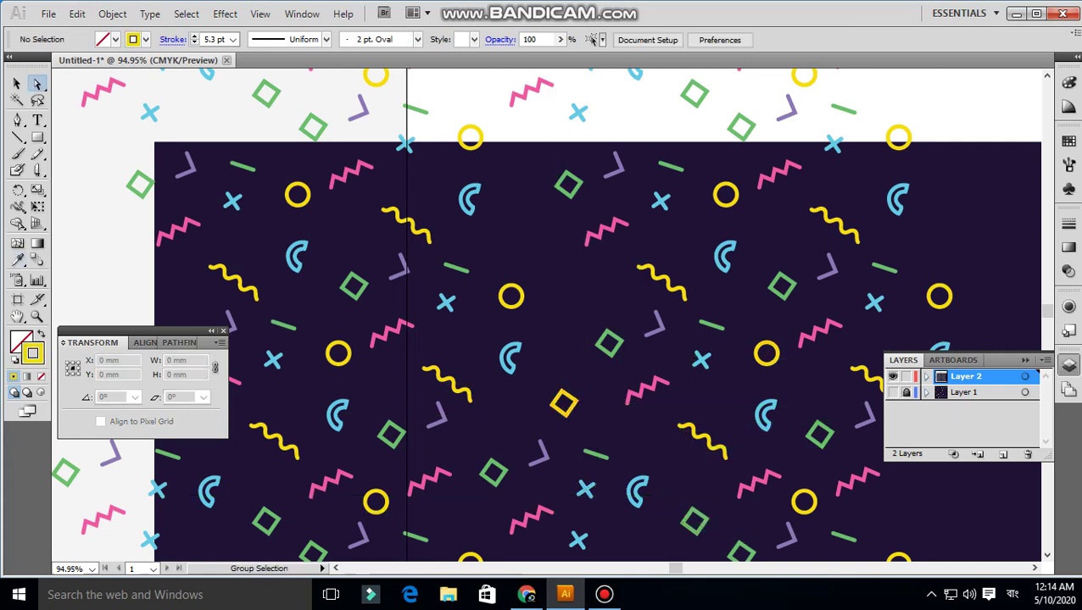
Step: Copy a blue cross into the gap above the yellow square and recolour it pink by sampling a zigzag
{"action": "double_click", "coordinate": [586, 489]}
{"action": "left_click_drag", "start_coordinate": [586, 489], "coordinate": [568, 303]}
{"action": "key", "text": "i"}
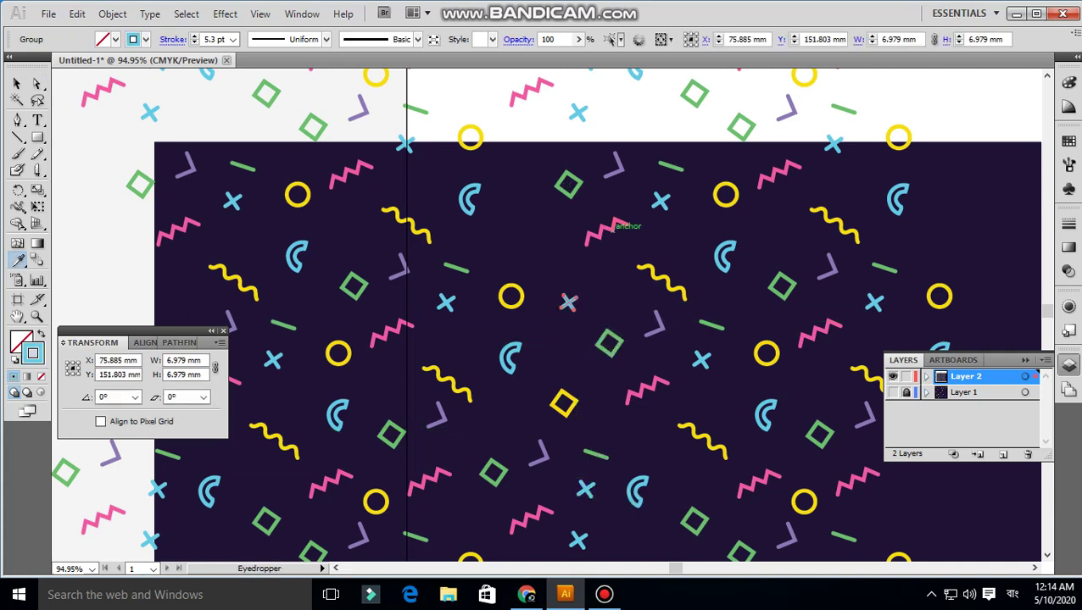
{"action": "left_click", "coordinate": [612, 227]}
{"action": "key", "text": "ctrl+shift+a"}
Step: Delete the three tile copies that lack the yellow square and pink cross
{"action": "key", "text": "ctrl+minus"}
{"action": "key", "text": "ctrl+minus"}
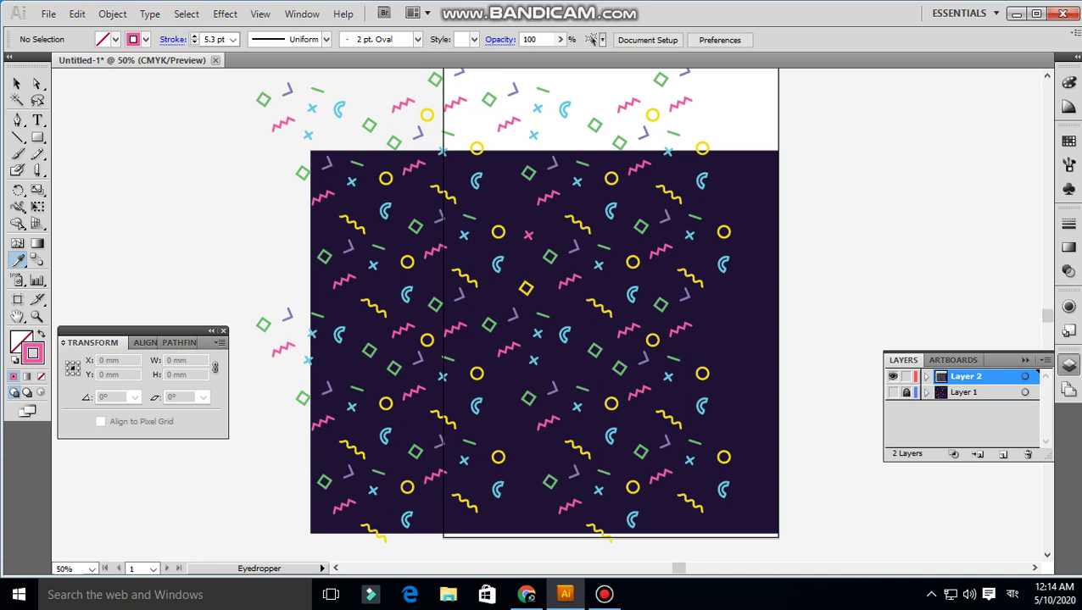
{"action": "key", "text": "v"}
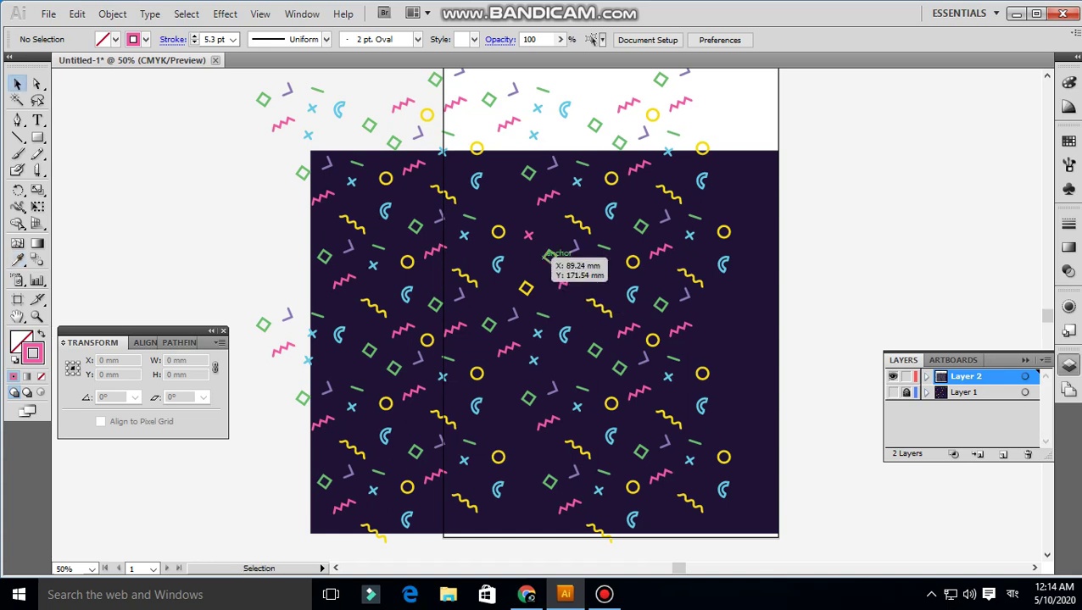
{"action": "left_click", "coordinate": [551, 259]}
{"action": "left_click", "coordinate": [499, 265]}
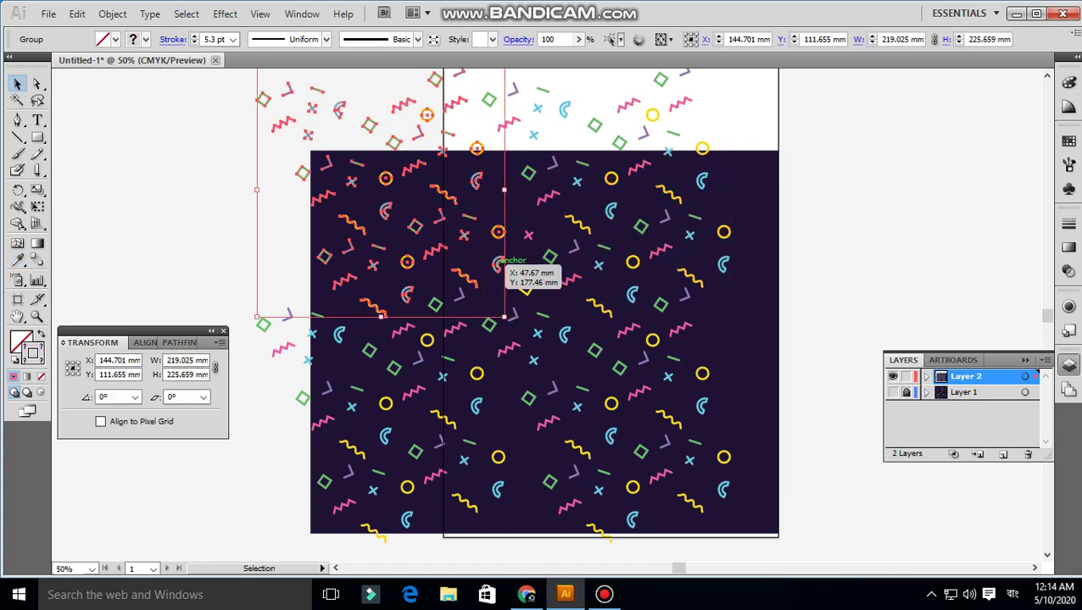
{"action": "key", "text": "Delete"}
{"action": "left_click", "coordinate": [443, 356]}
{"action": "key", "text": "Delete"}
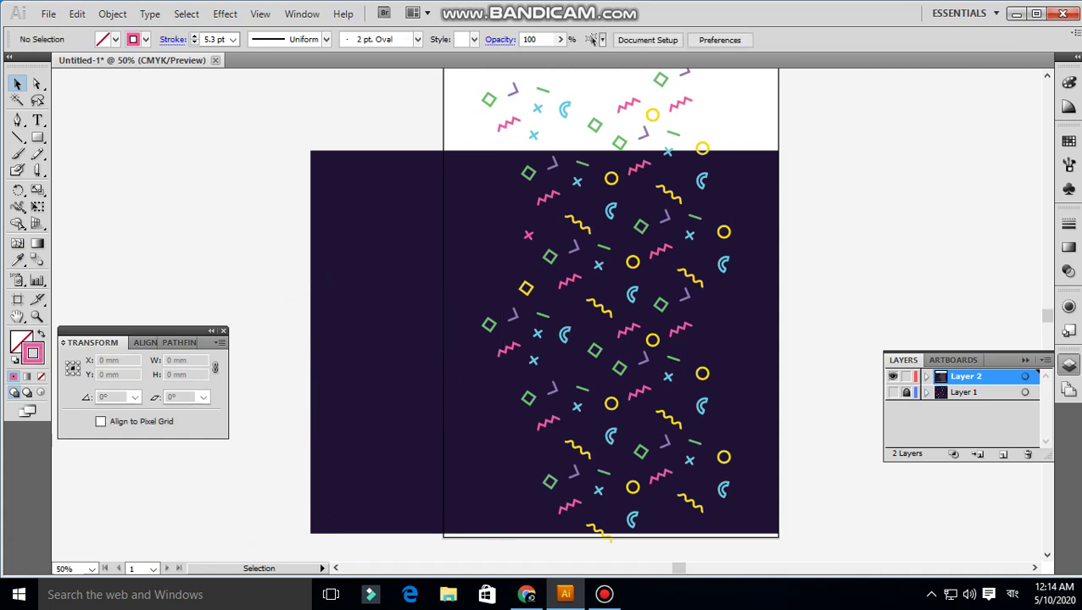
{"action": "left_click", "coordinate": [525, 289]}
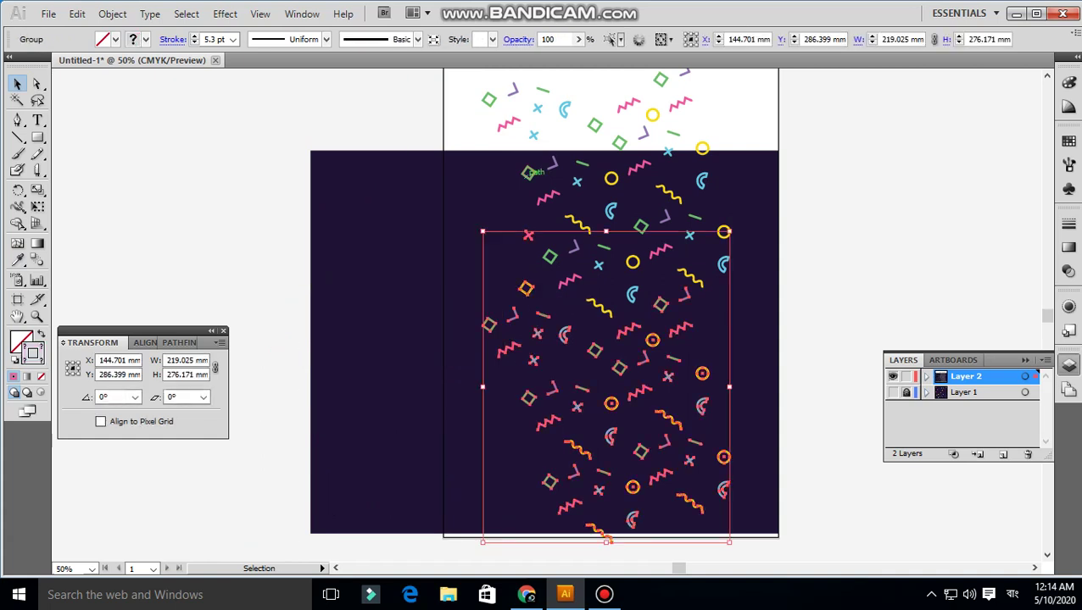
{"action": "key", "text": "Delete"}
Step: Move the updated tile about 60 mm right and 20 mm down and duplicate it 200 mm upward and leftward
{"action": "left_click_drag", "start_coordinate": [566, 335], "coordinate": [632, 357]}
{"action": "key", "text": "alt+Up"}
{"action": "key", "text": "alt+Left"}
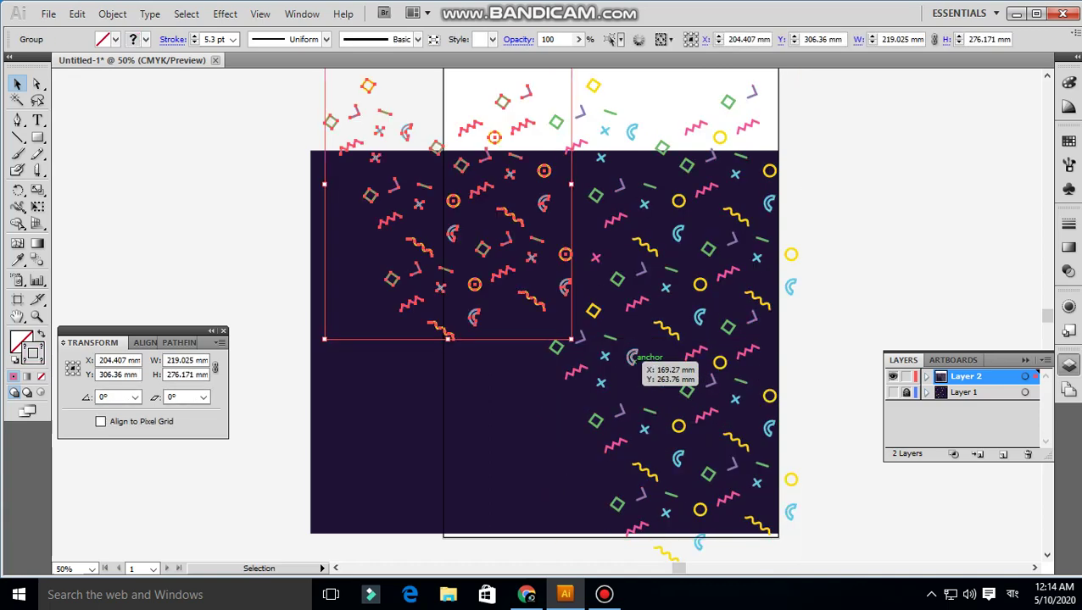
{"action": "key", "text": "ctrl+shift+a"}
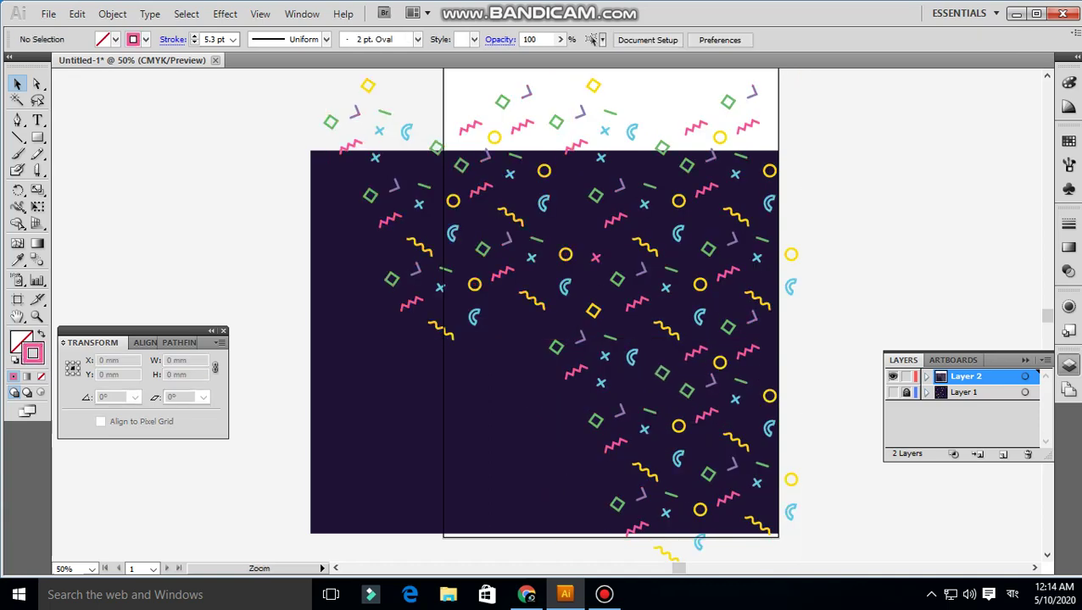
Step: Copy a short green line into the gap above the pink cross, rotate it steeper and recolour it purple with the Eyedropper
{"action": "left_click_drag", "start_coordinate": [506, 136], "coordinate": [652, 289]}
{"action": "key", "text": "a"}
{"action": "left_click_drag", "start_coordinate": [422, 396], "coordinate": [550, 339]}
{"action": "key", "text": "r"}
{"action": "left_click_drag", "start_coordinate": [594, 373], "coordinate": [557, 420]}
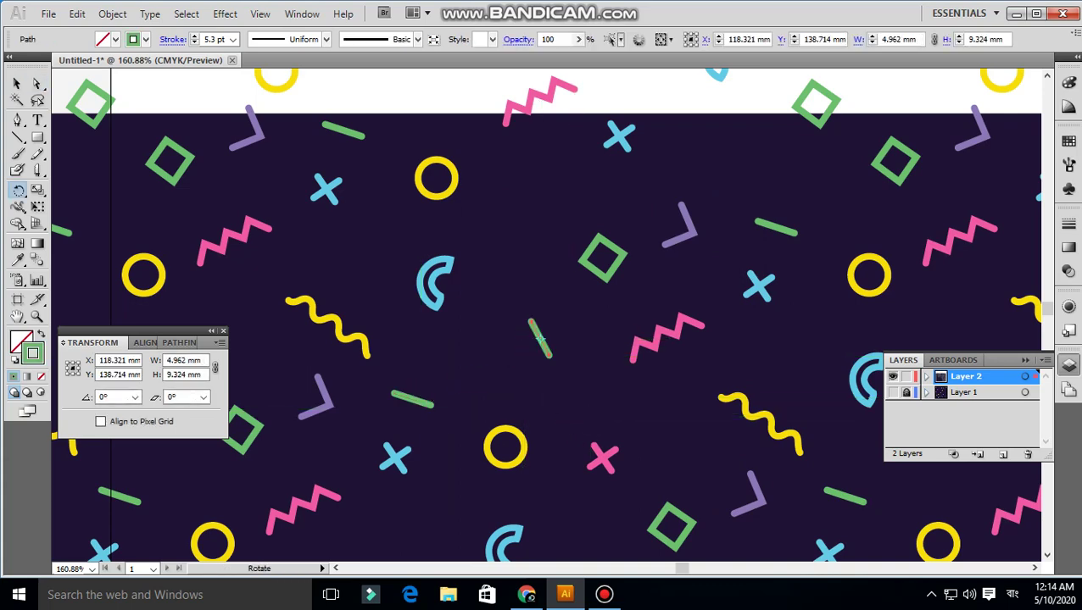
{"action": "key", "text": "i"}
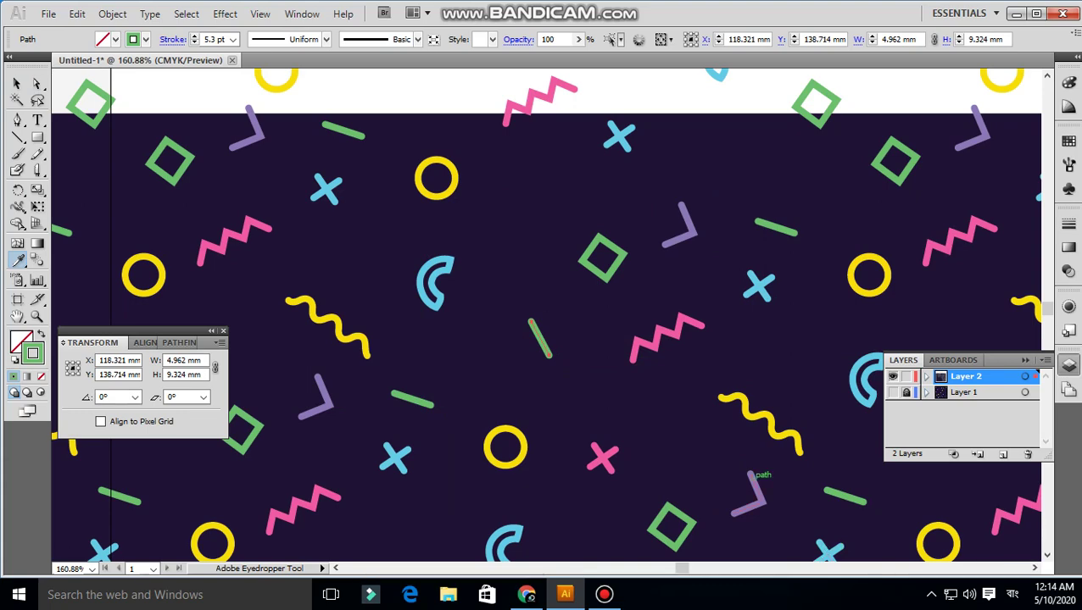
{"action": "left_click", "coordinate": [757, 490]}
{"action": "key", "text": "ctrl+shift+a"}
Step: Delete the outdated tile copies that lack the purple line
{"action": "key", "text": "ctrl+1"}
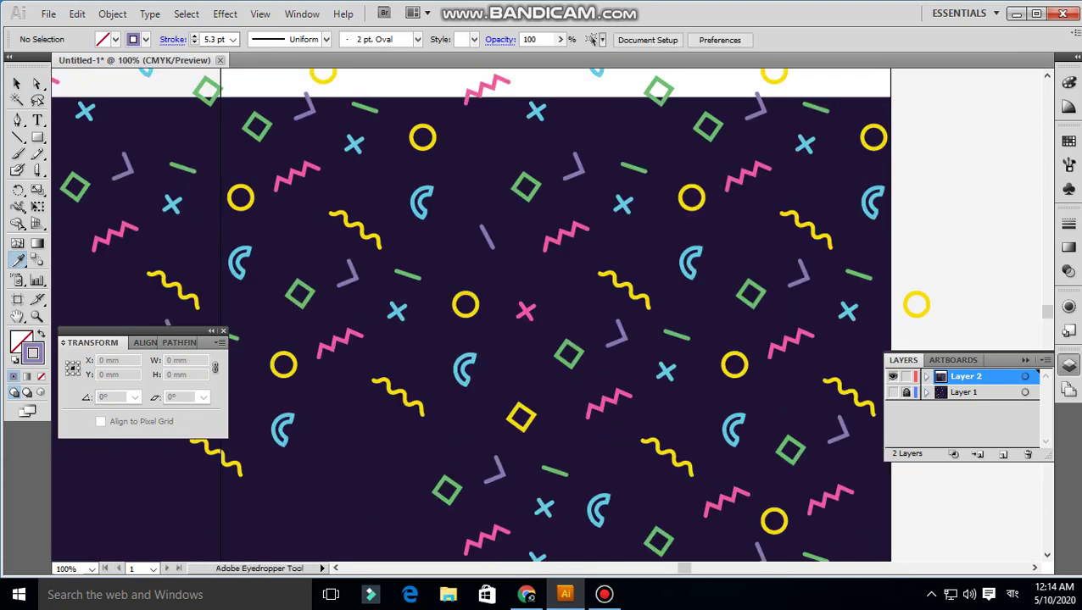
{"action": "key", "text": "v"}
{"action": "left_click", "coordinate": [488, 237]}
{"action": "left_click", "coordinate": [570, 233]}
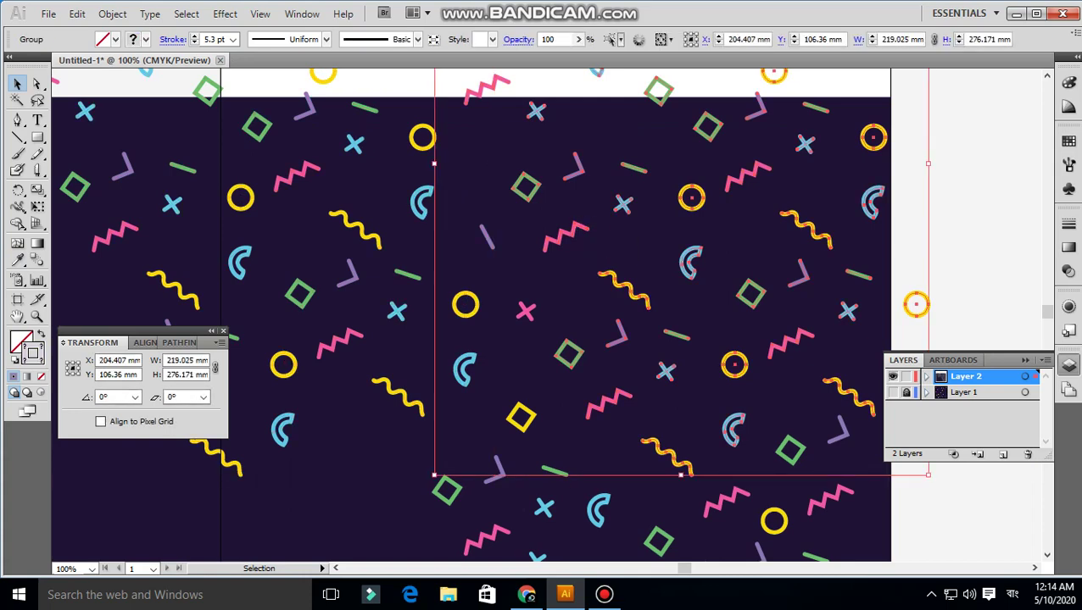
{"action": "key", "text": "Delete"}
Step: Move the updated tile left and down, and duplicate it into a 200 mm repeating grid that covers the dark background
{"action": "key", "text": "ctrl+minus"}
{"action": "key", "text": "ctrl+minus"}
{"action": "key", "text": "ctrl+minus"}
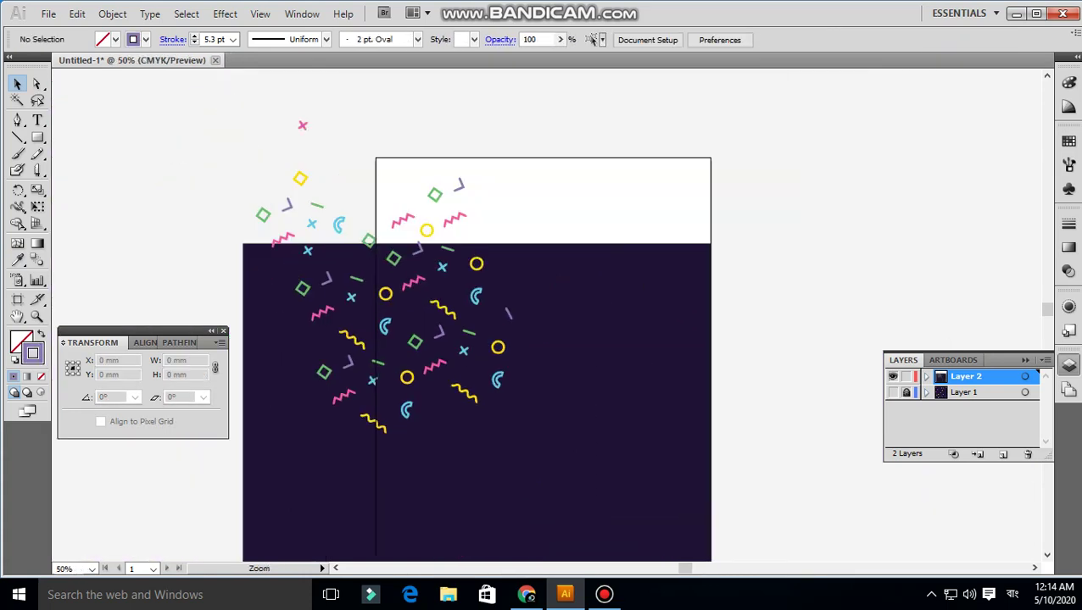
{"action": "key", "text": "ctrl+a"}
{"action": "left_click_drag", "start_coordinate": [495, 323], "coordinate": [413, 355]}
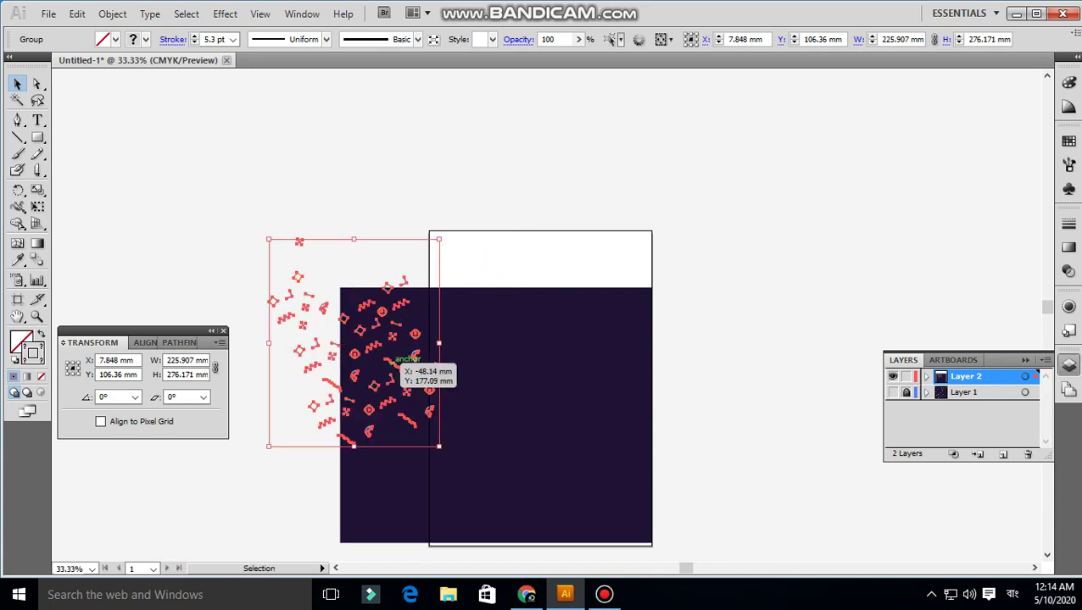
{"action": "key", "text": "F2"}
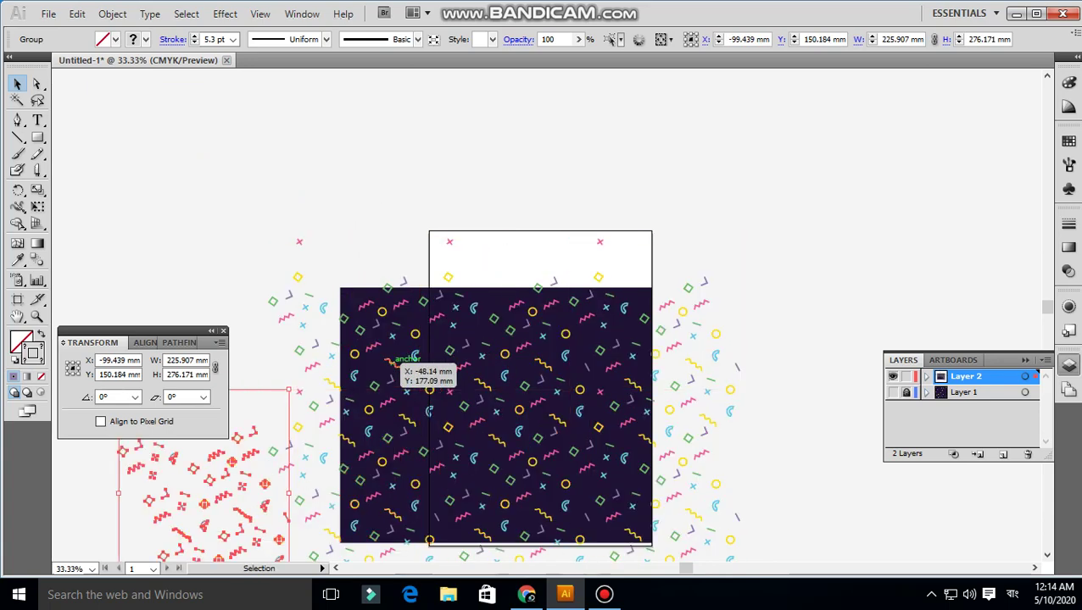
Step: Unlock the dark background rectangle and set its height and width to 200 mm
{"action": "key", "text": "ctrl+alt+2"}
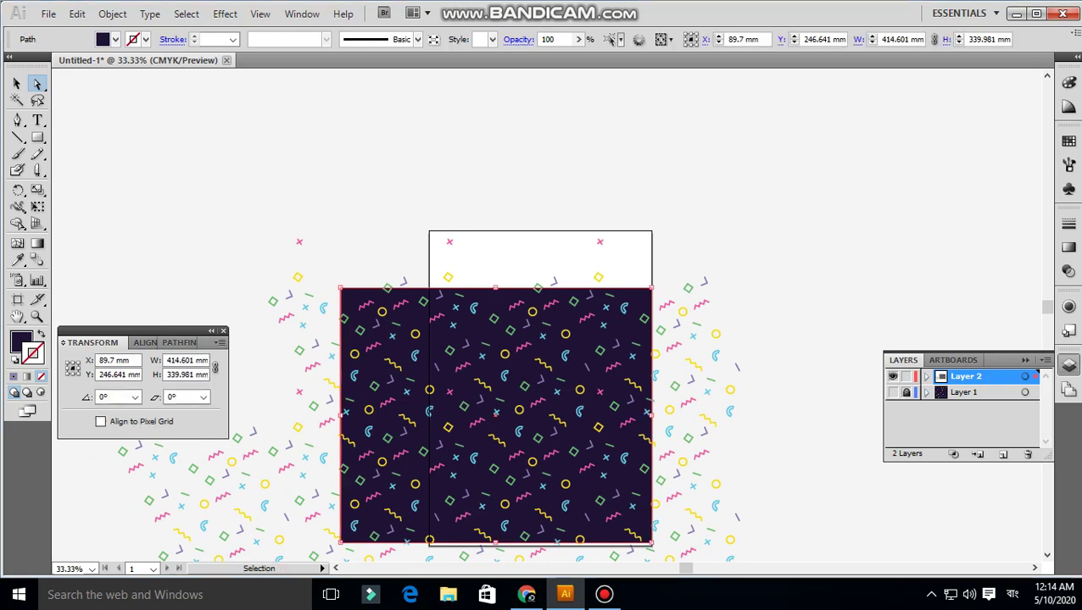
{"action": "key", "text": "ctrl+k"}
{"action": "key", "text": "Return"}
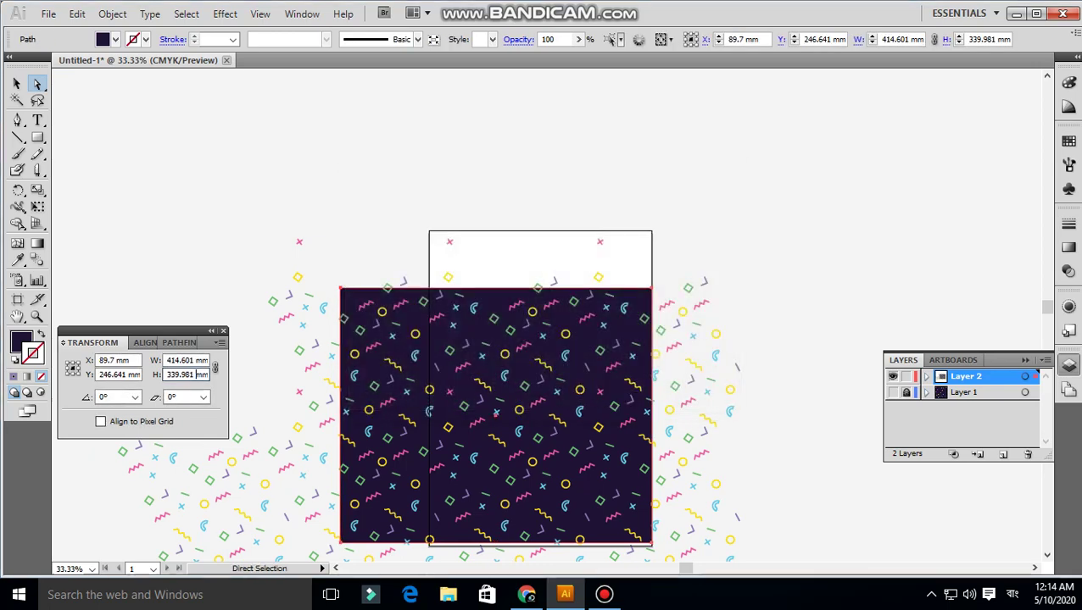
{"action": "double_click", "coordinate": [186, 374]}
{"action": "type", "text": "200"}
{"action": "key", "text": "Return"}
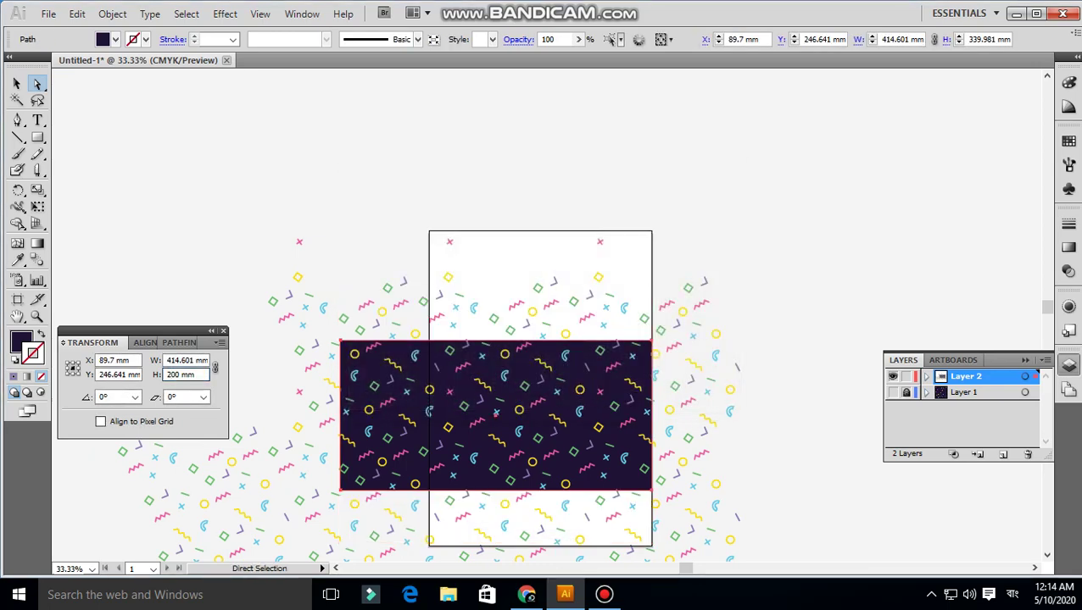
{"action": "key", "text": "shift+Tab"}
{"action": "type", "text": "200"}
{"action": "key", "text": "Return"}
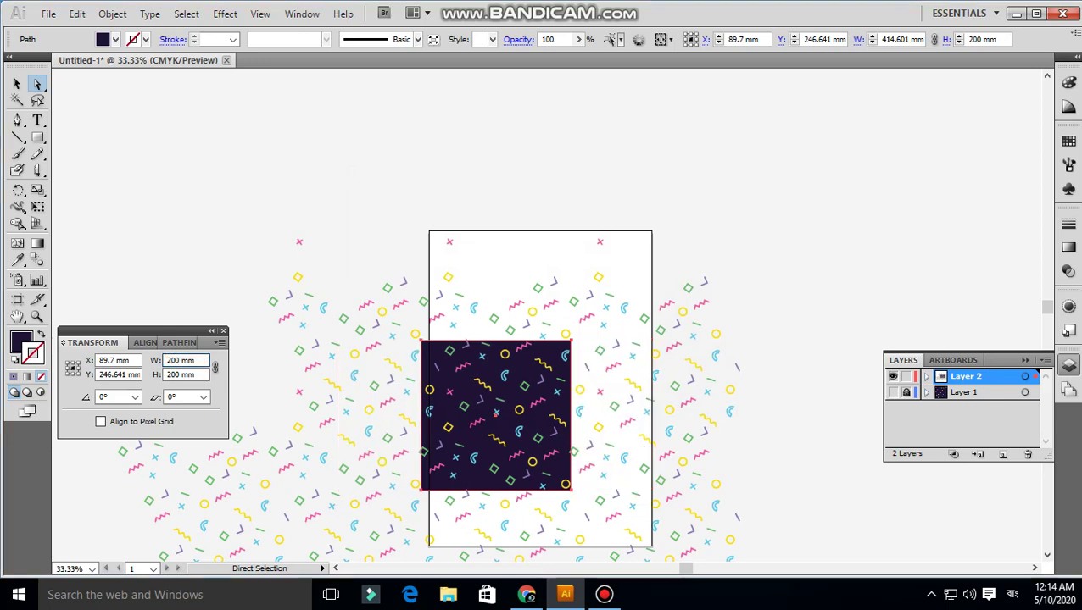
Step: Bring the dark square in front of the shapes and use it as a clipping mask for the whole pattern
{"action": "key", "text": "ctrl+a"}
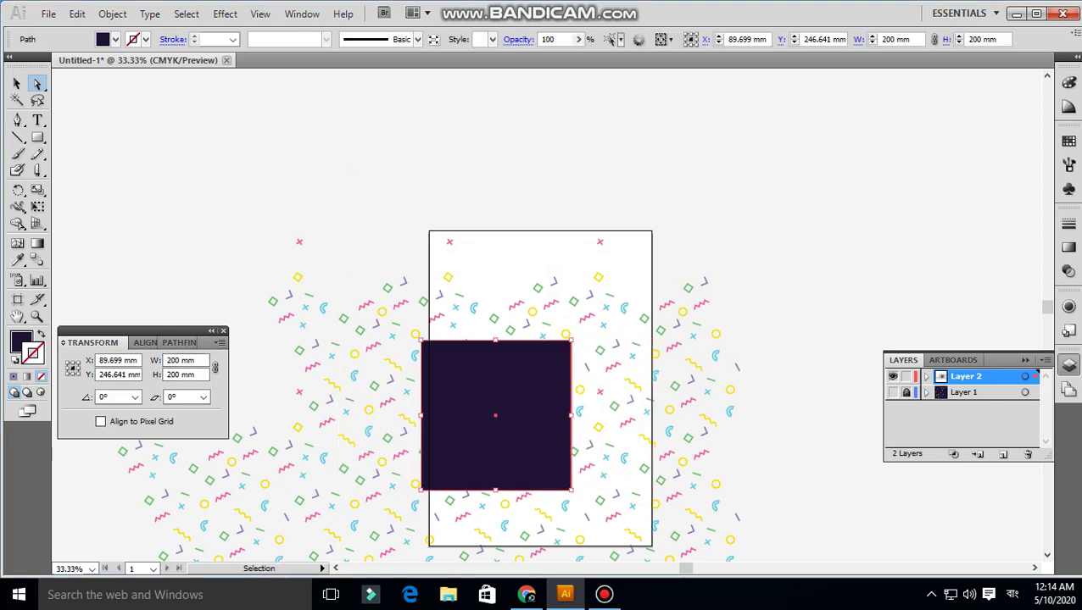
{"action": "key", "text": "ctrl+7"}
{"action": "key", "text": "v"}
{"action": "left_click", "coordinate": [332, 275]}
Step: Move the clipped pattern square about 31 mm right and 42 mm down so it sits within the artboard
{"action": "key", "text": "ctrl+space"}
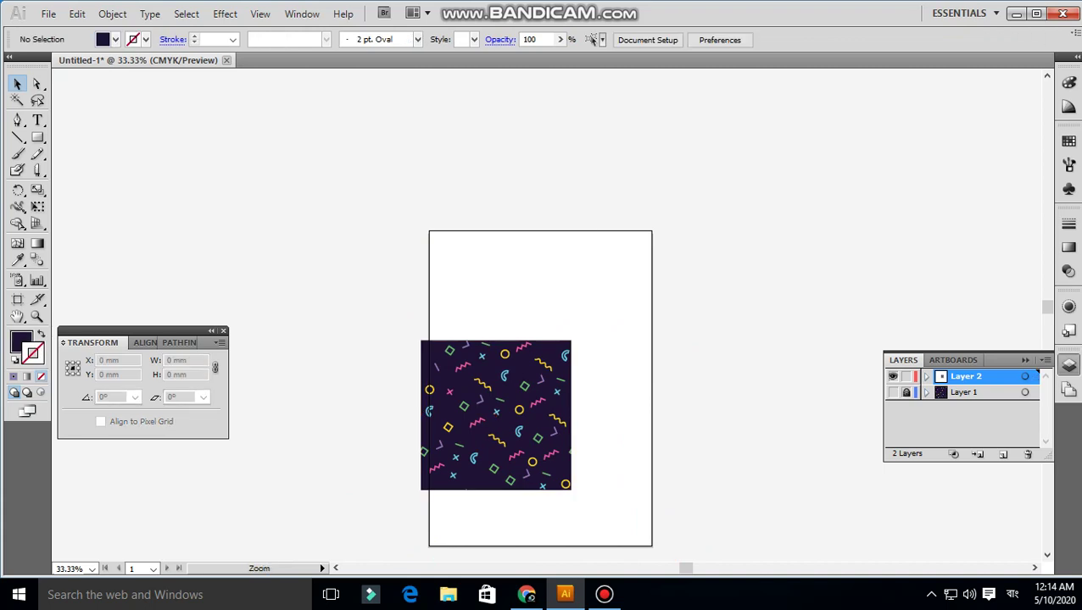
{"action": "left_click_drag", "start_coordinate": [332, 276], "coordinate": [662, 531]}
{"action": "left_click", "coordinate": [545, 337]}
{"action": "key", "text": "ctrl+space"}
{"action": "left_click", "coordinate": [582, 346], "text": "ctrl+alt"}
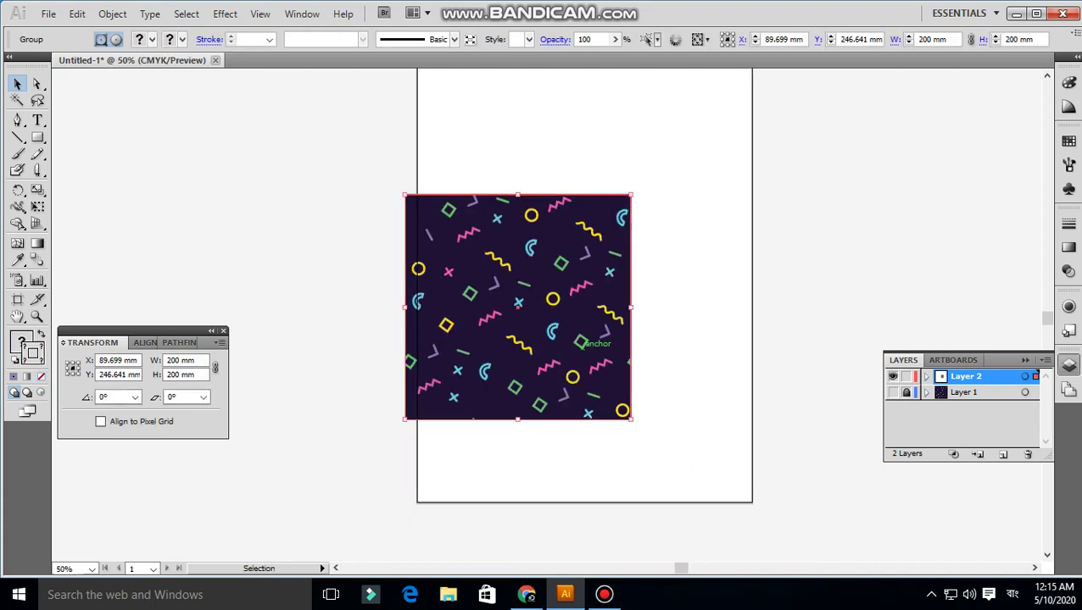
{"action": "key", "text": "ctrl+alt+space"}
{"action": "left_click", "coordinate": [556, 339], "text": "ctrl+alt"}
{"action": "left_click_drag", "start_coordinate": [528, 311], "coordinate": [550, 343]}
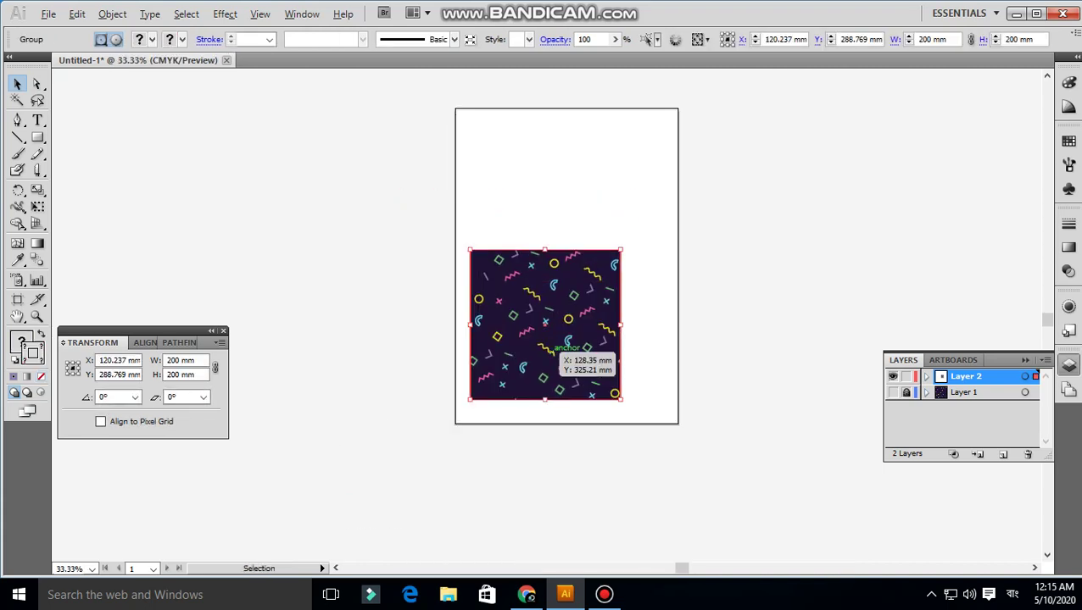
Step: Duplicate the clipped tile upward three times at 200 mm intervals to form a column
{"action": "key", "text": "alt+Up"}
{"action": "key", "text": "alt+Up"}
{"action": "key", "text": "alt+Up"}
Step: Select the whole column of tiles, duplicate it four times to the right at 200 mm intervals, and clear the selection
{"action": "key", "text": "ctrl+a"}
{"action": "key", "text": "alt+Right"}
{"action": "key", "text": "alt+Right"}
{"action": "key", "text": "alt+Right"}
{"action": "key", "text": "alt+Right"}
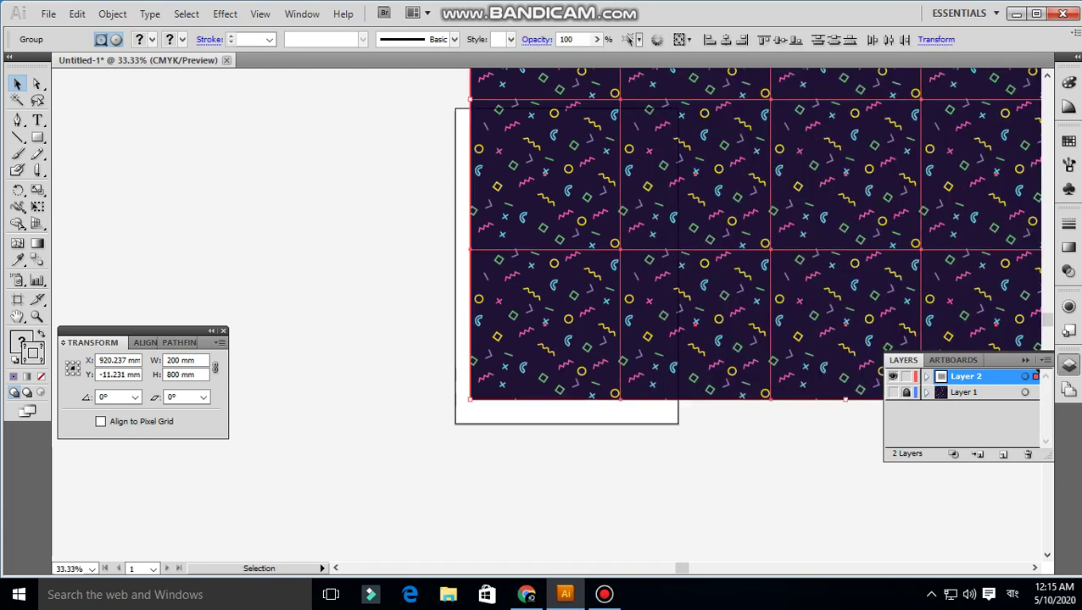
{"action": "key", "text": "ctrl+shift+a"}
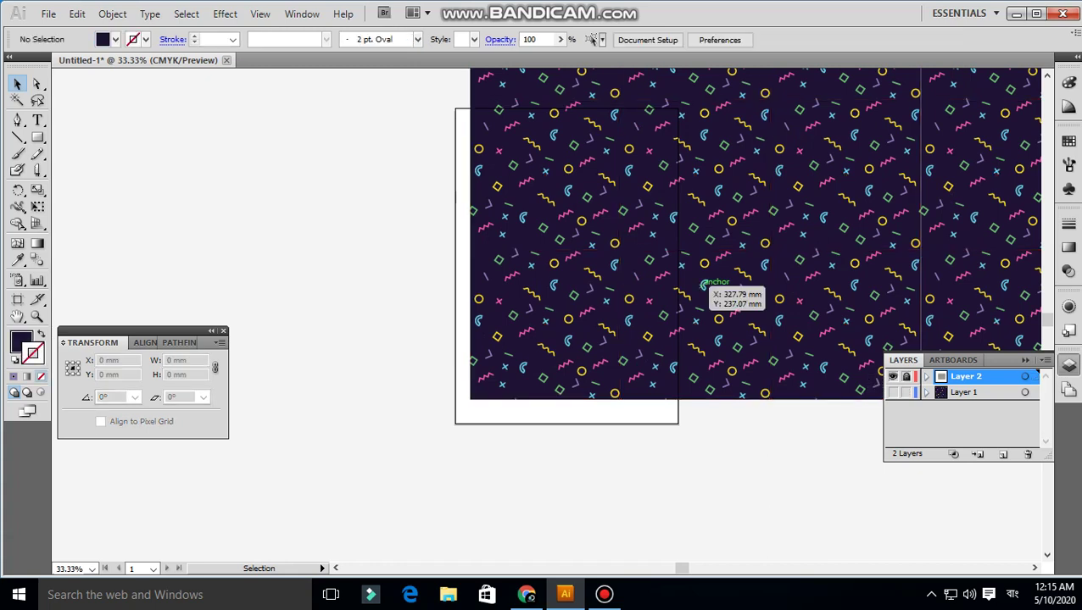
Step: Show and activate Layer 1, move its embedded pattern image clear of the tiles to the left of the artboard, and deselect it
{"action": "left_click", "coordinate": [965, 392]}
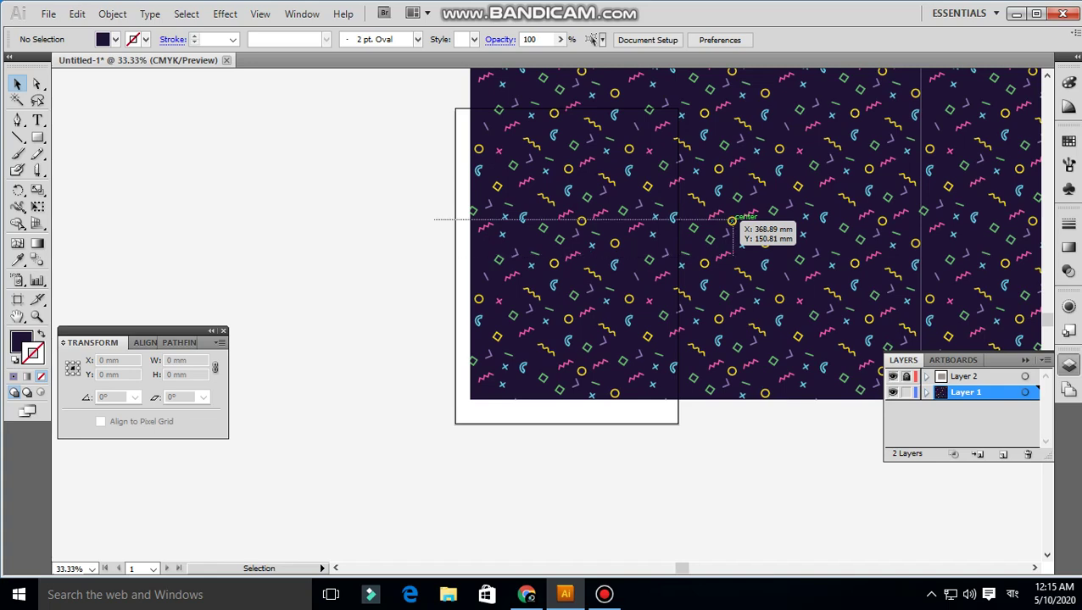
{"action": "key", "text": "ctrl+f"}
{"action": "left_click", "coordinate": [546, 289], "text": "ctrl+alt"}
{"action": "left_click_drag", "start_coordinate": [543, 298], "coordinate": [383, 287]}
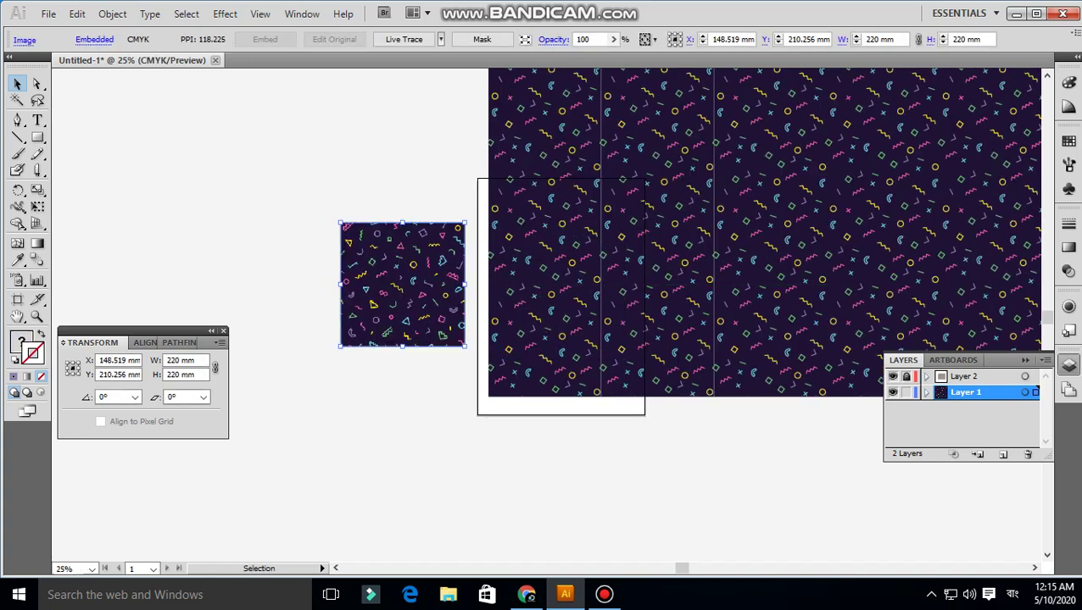
{"action": "left_click", "coordinate": [326, 157]}
{"action": "left_click_drag", "start_coordinate": [325, 152], "coordinate": [598, 384]}
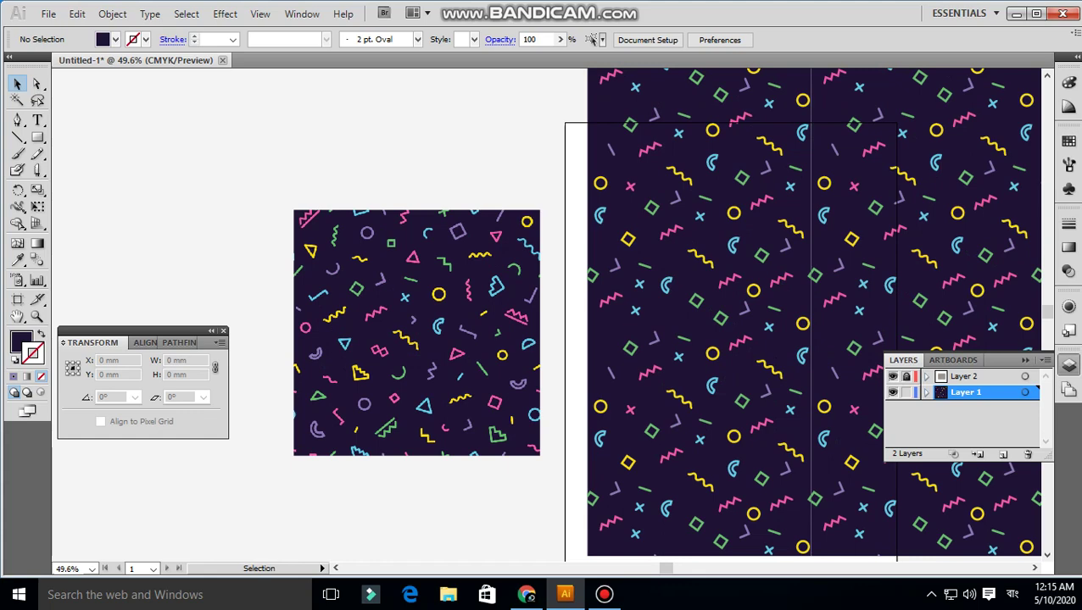
{"action": "left_click_drag", "start_coordinate": [593, 395], "coordinate": [490, 386]}
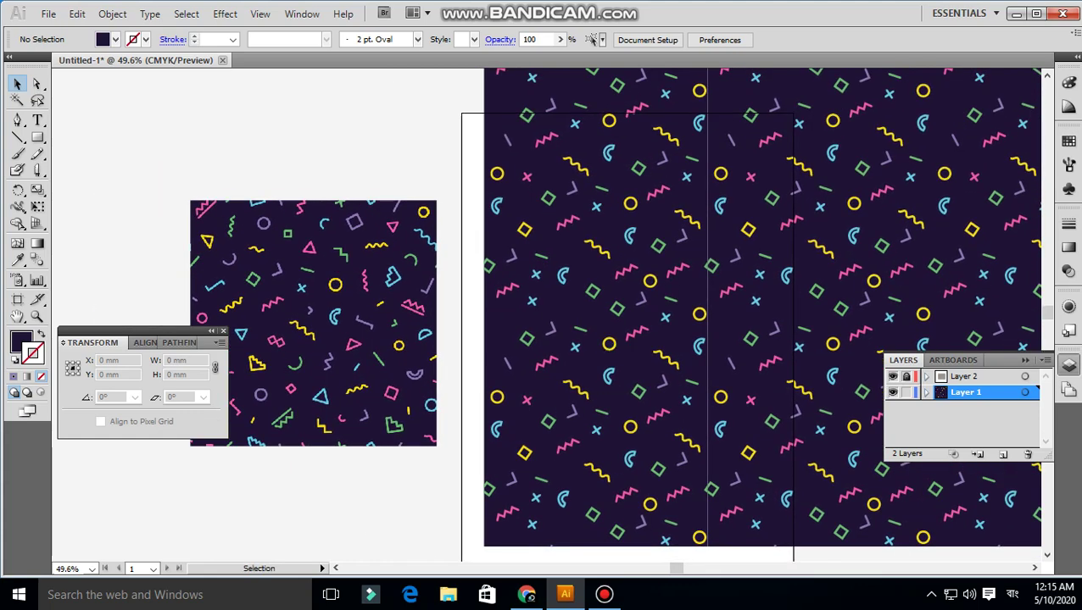
Step: Lock Layer 1, unlock Layer 2 and directly select a yellow wavy line in the tiled pattern
{"action": "left_click", "coordinate": [967, 376]}
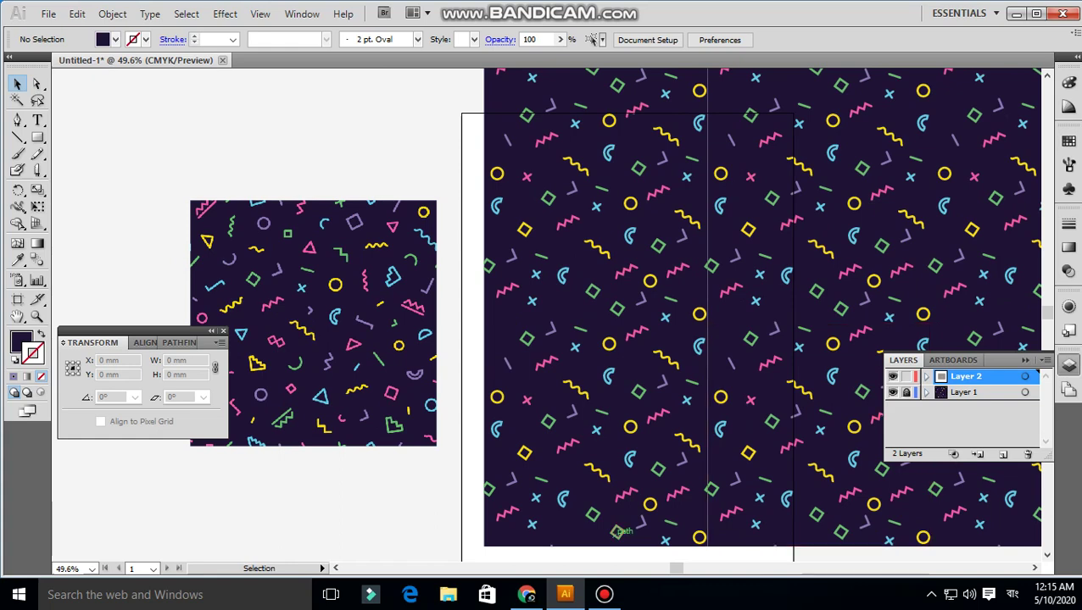
{"action": "key", "text": "ctrl+space"}
{"action": "left_click_drag", "start_coordinate": [510, 300], "coordinate": [733, 452]}
{"action": "key", "text": "a"}
{"action": "left_click", "coordinate": [424, 369]}
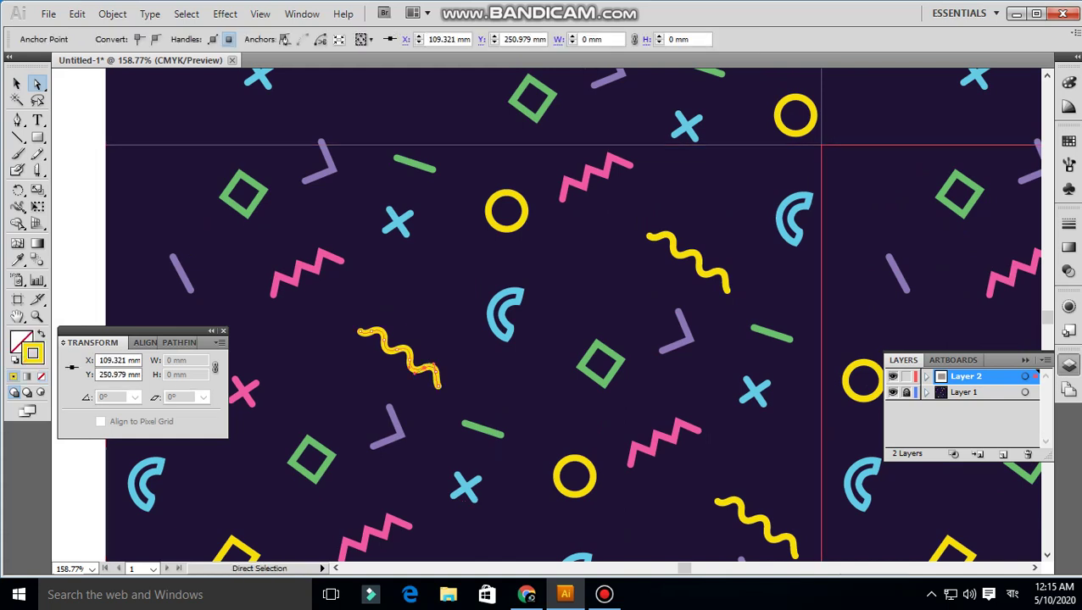
Step: Switch the colour sliders to RGB mode
{"action": "left_click", "coordinate": [1068, 82]}
{"action": "left_click", "coordinate": [1046, 77]}
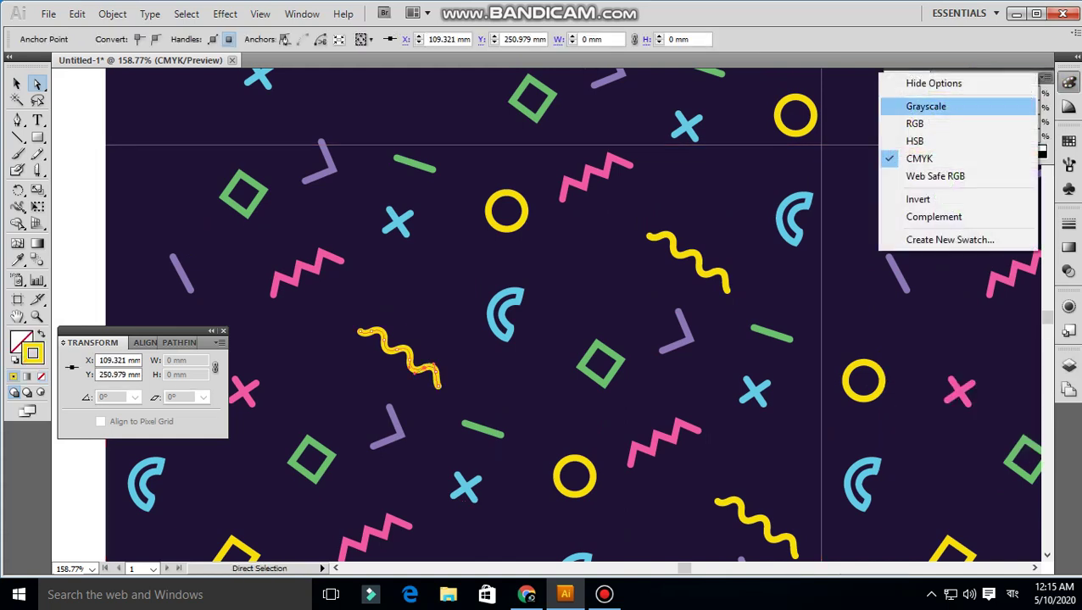
{"action": "left_click", "coordinate": [958, 124]}
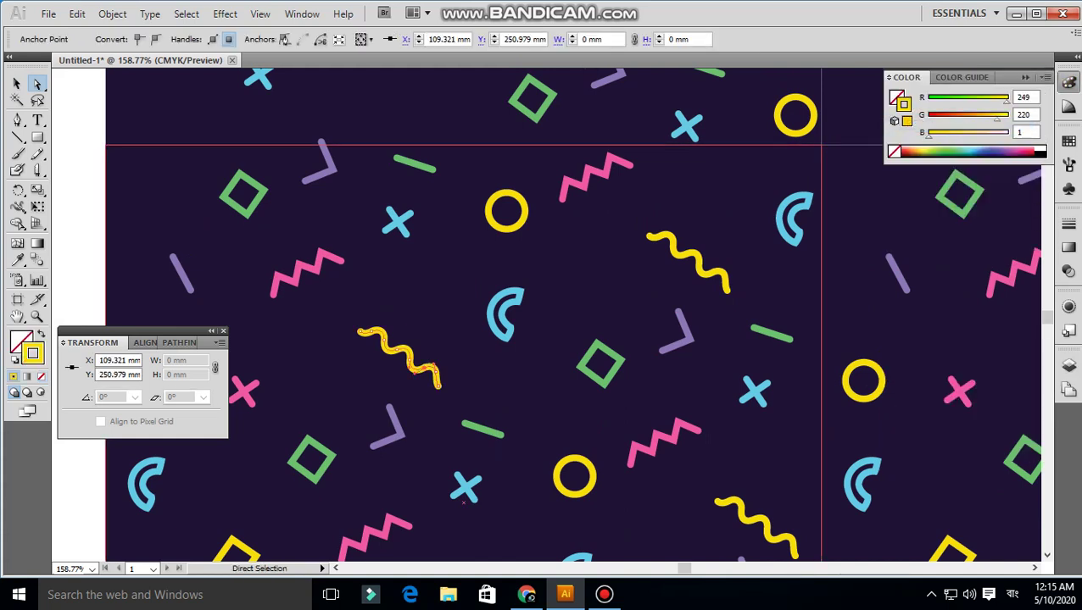
Step: Select the entire yellow wavy line and every other object with the same fill and stroke
{"action": "key", "text": "ctrl"}
{"action": "left_click", "coordinate": [330, 212], "text": "ctrl+alt"}
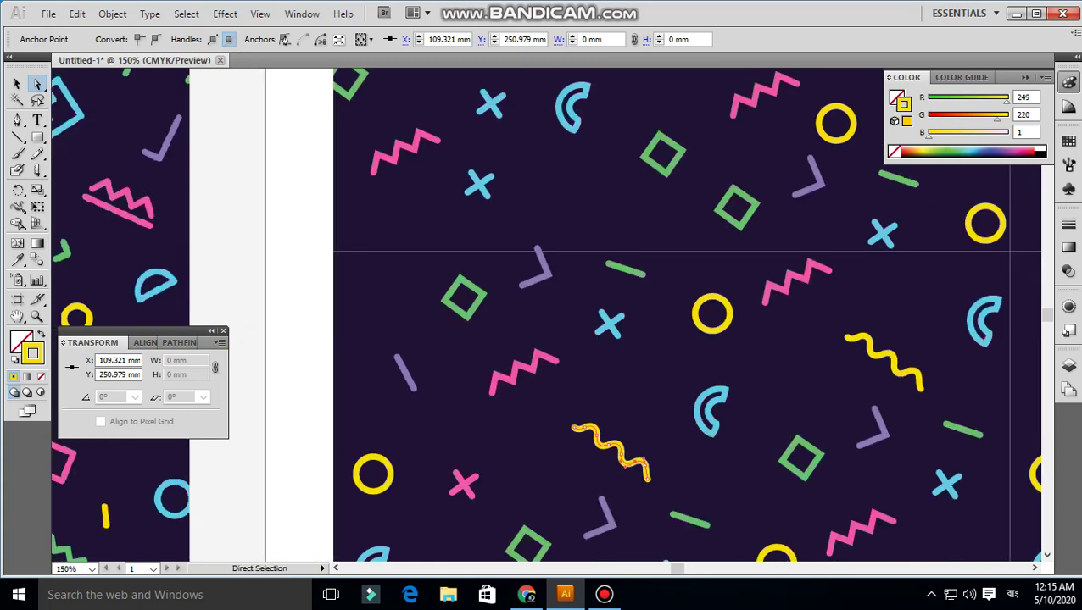
{"action": "left_click", "coordinate": [331, 212]}
{"action": "left_click", "coordinate": [612, 445], "text": "alt"}
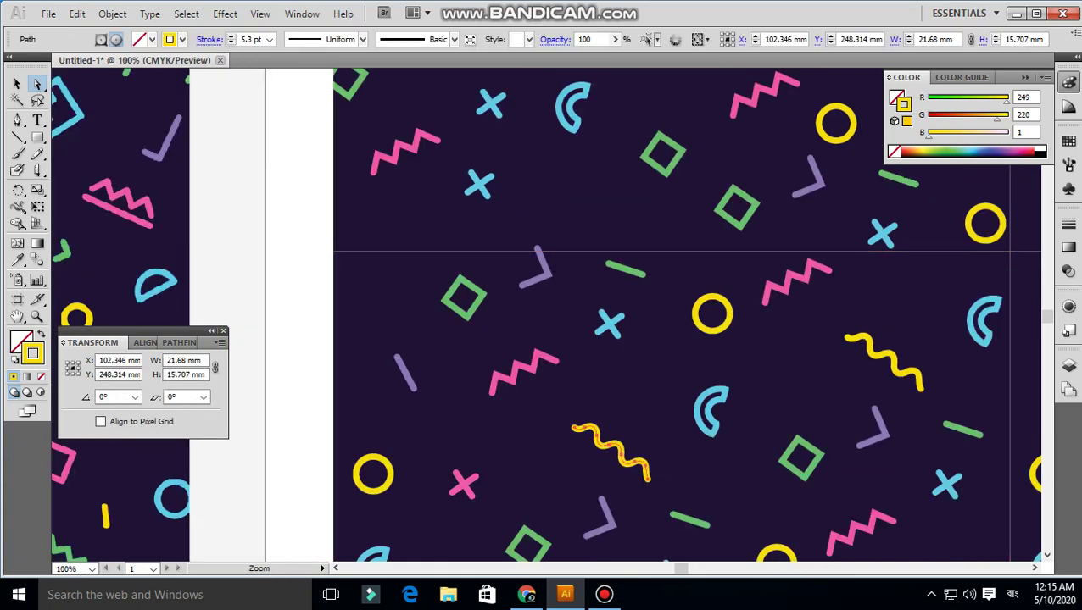
{"action": "left_click", "coordinate": [648, 388], "text": "ctrl+alt"}
{"action": "left_click", "coordinate": [648, 387], "text": "ctrl+alt"}
{"action": "left_click_drag", "start_coordinate": [636, 151], "coordinate": [585, 302]}
{"action": "left_click", "coordinate": [608, 302], "text": "ctrl+alt"}
{"action": "left_click", "coordinate": [607, 302], "text": "ctrl+alt"}
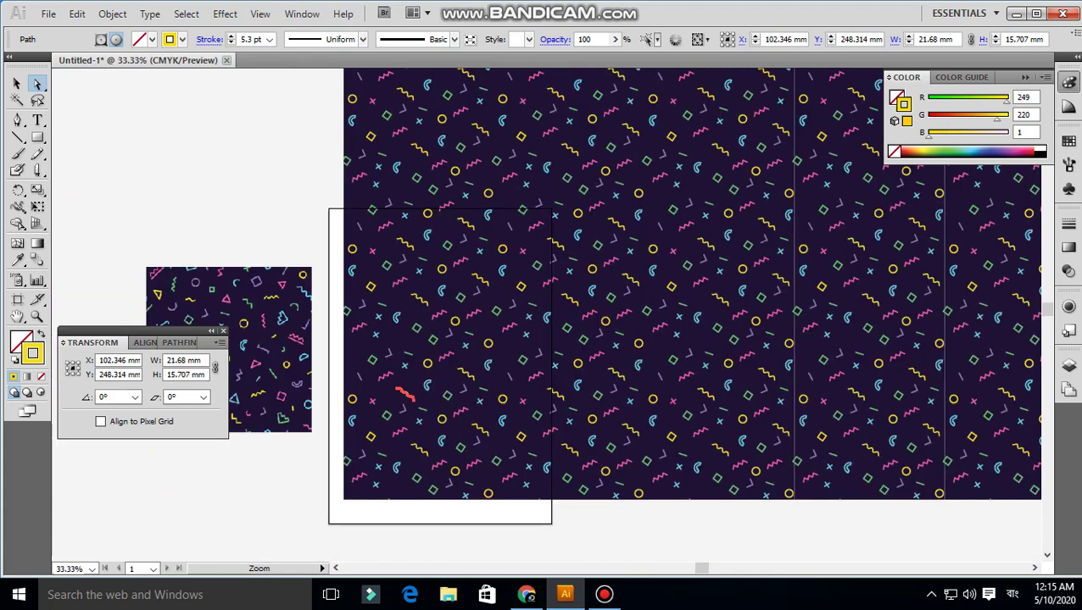
{"action": "left_click_drag", "start_coordinate": [734, 165], "coordinate": [573, 257]}
{"action": "mouse_move", "coordinate": [816, 186]}
{"action": "left_mouse_down"}
{"action": "mouse_move", "coordinate": [814, 253]}
{"action": "mouse_move", "coordinate": [1029, 167]}
{"action": "left_mouse_up"}
{"action": "left_click_drag", "start_coordinate": [428, 433], "coordinate": [511, 514]}
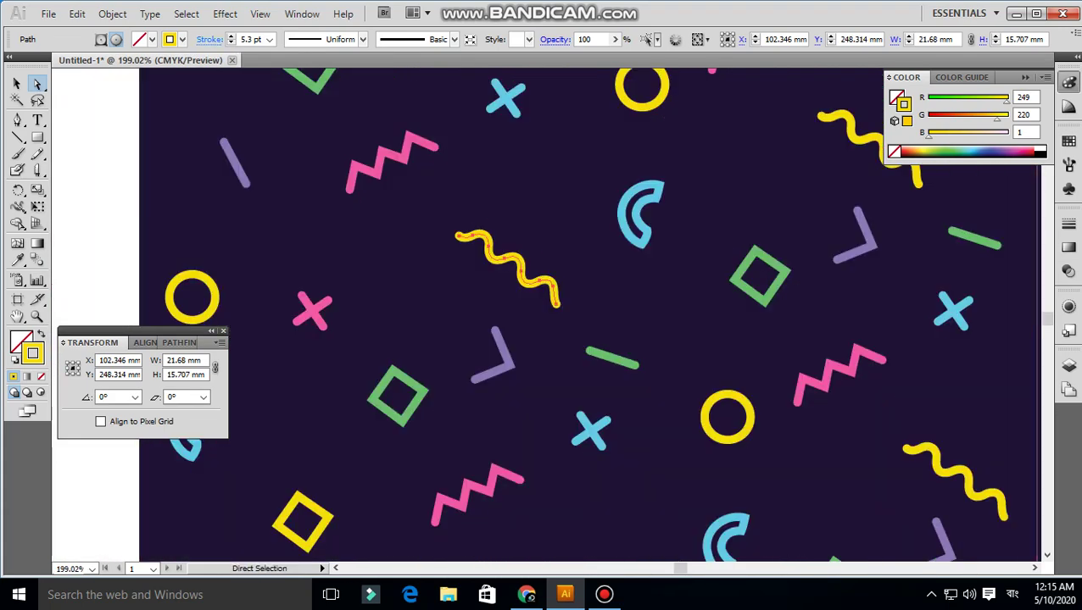
{"action": "left_click", "coordinate": [186, 14]}
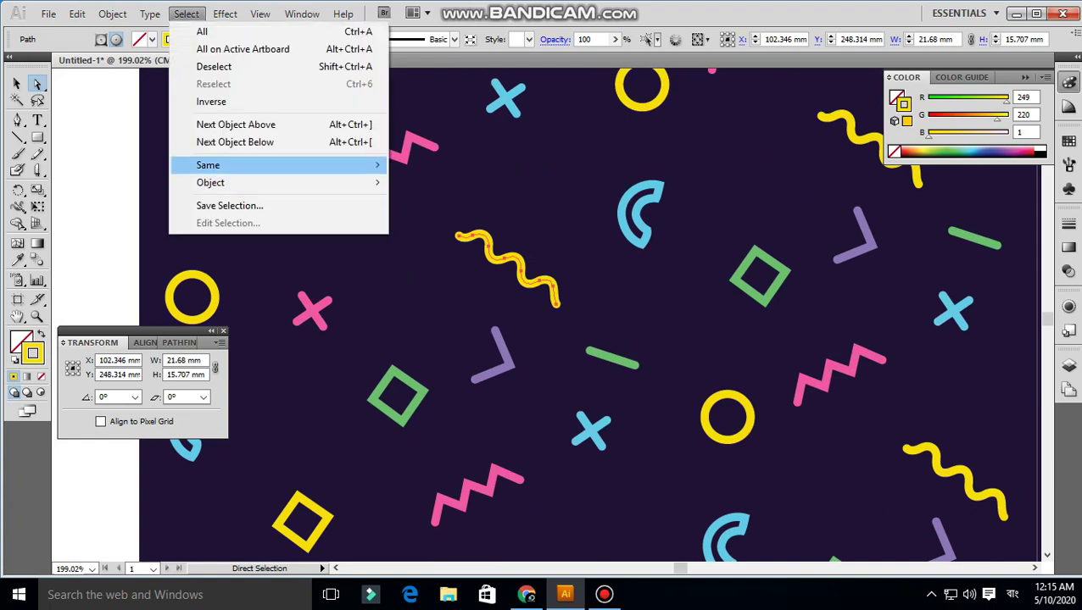
{"action": "mouse_move", "coordinate": [255, 164]}
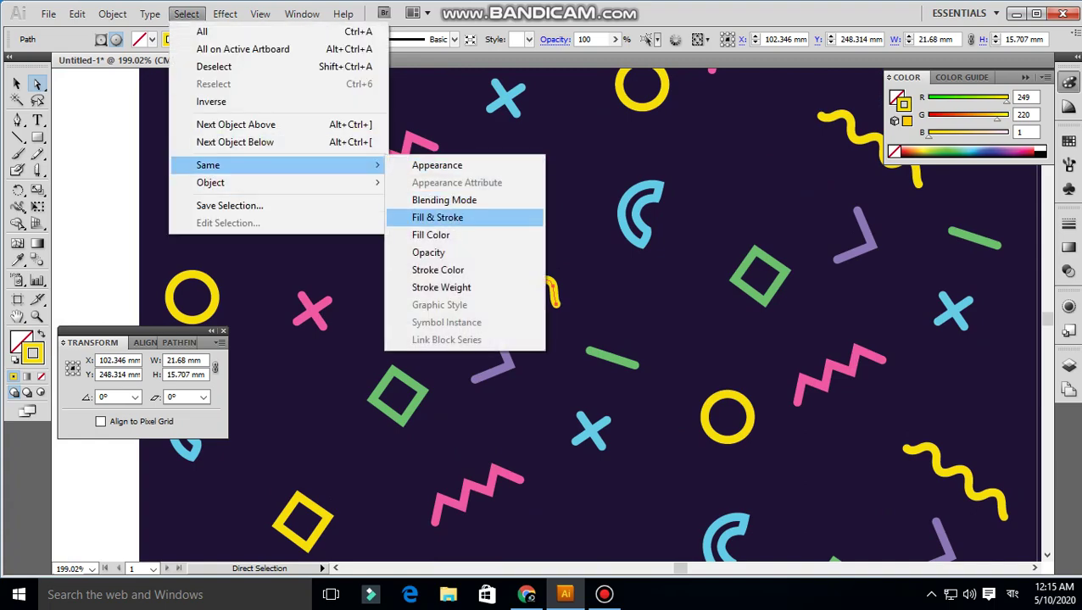
{"action": "left_click", "coordinate": [449, 218]}
Step: Set the red and green values of the selected yellow strokes to 255 each and clear the selection
{"action": "left_click", "coordinate": [719, 374], "text": "ctrl+alt"}
{"action": "left_click", "coordinate": [721, 373], "text": "ctrl+alt"}
{"action": "left_click", "coordinate": [721, 373], "text": "ctrl+alt"}
{"action": "left_click", "coordinate": [726, 361], "text": "ctrl+alt"}
{"action": "mouse_move", "coordinate": [725, 313]}
{"action": "left_mouse_down"}
{"action": "mouse_move", "coordinate": [675, 560]}
{"action": "mouse_move", "coordinate": [948, 538]}
{"action": "left_mouse_up"}
{"action": "left_click_drag", "start_coordinate": [997, 119], "coordinate": [1009, 119]}
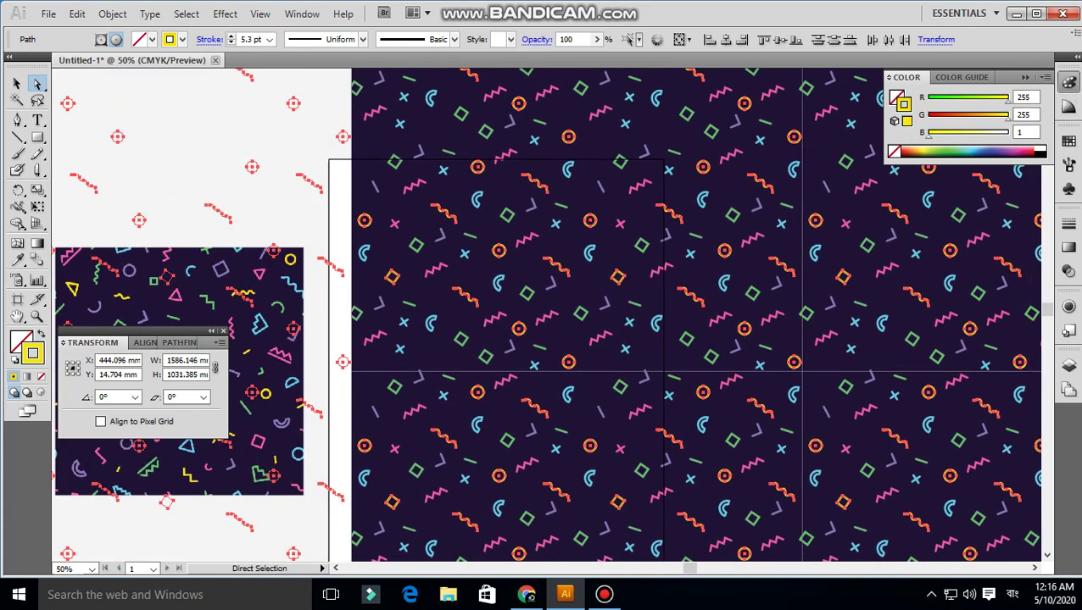
{"action": "key", "text": "ctrl+shift+a"}
{"action": "left_click_drag", "start_coordinate": [666, 455], "coordinate": [801, 431]}
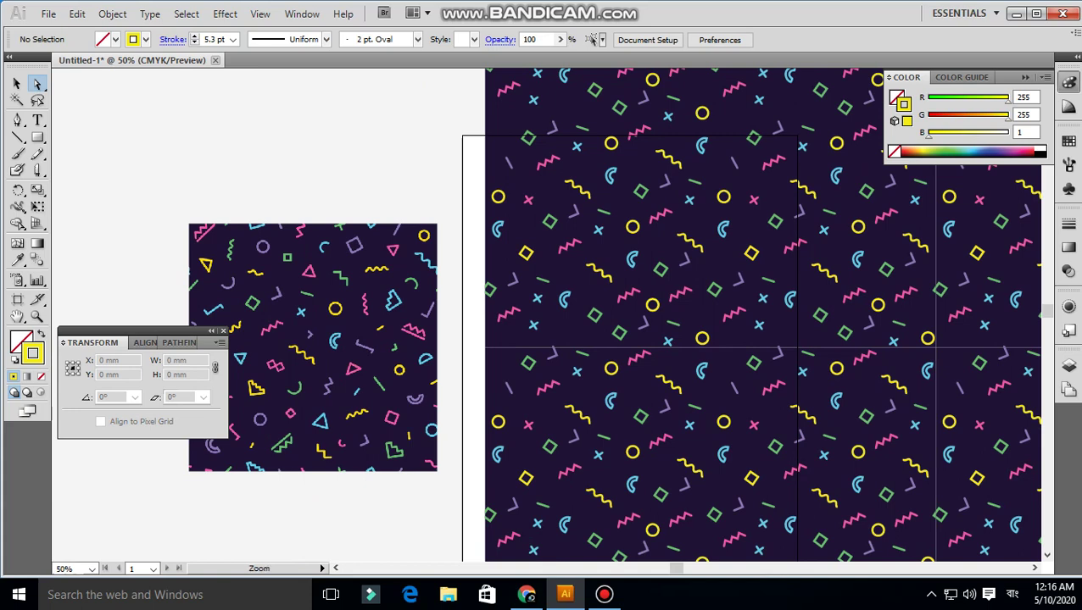
Step: Select all dark background squares with the same fill and stroke, set their fill to RGB 0, 0, 36, and deselect them
{"action": "left_click_drag", "start_coordinate": [480, 281], "coordinate": [717, 473]}
{"action": "left_click_drag", "start_coordinate": [610, 506], "coordinate": [703, 509]}
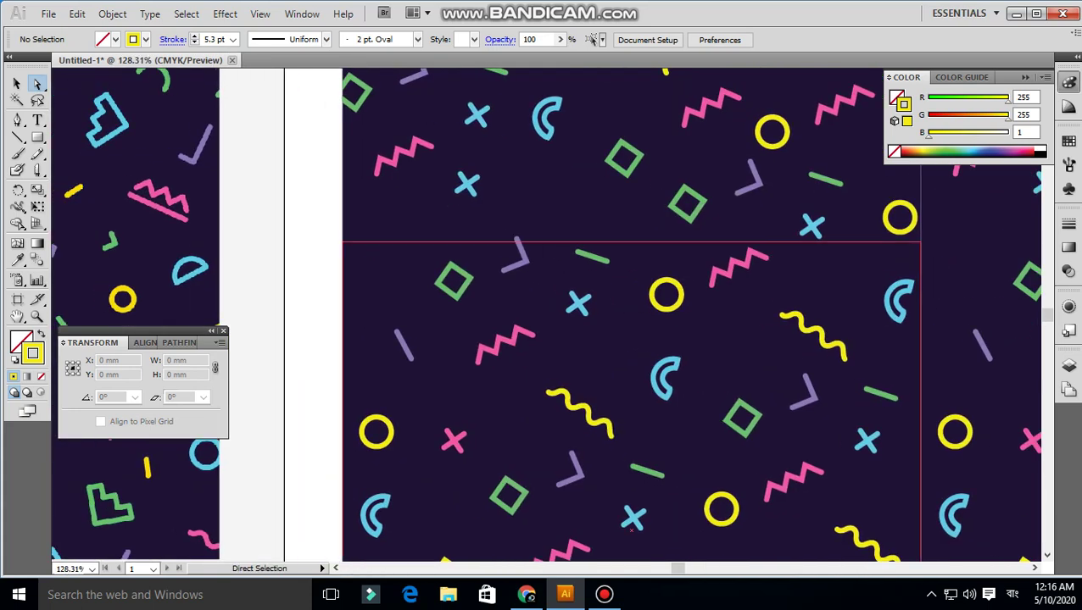
{"action": "left_click", "coordinate": [683, 458]}
{"action": "key", "text": "ctrl+6"}
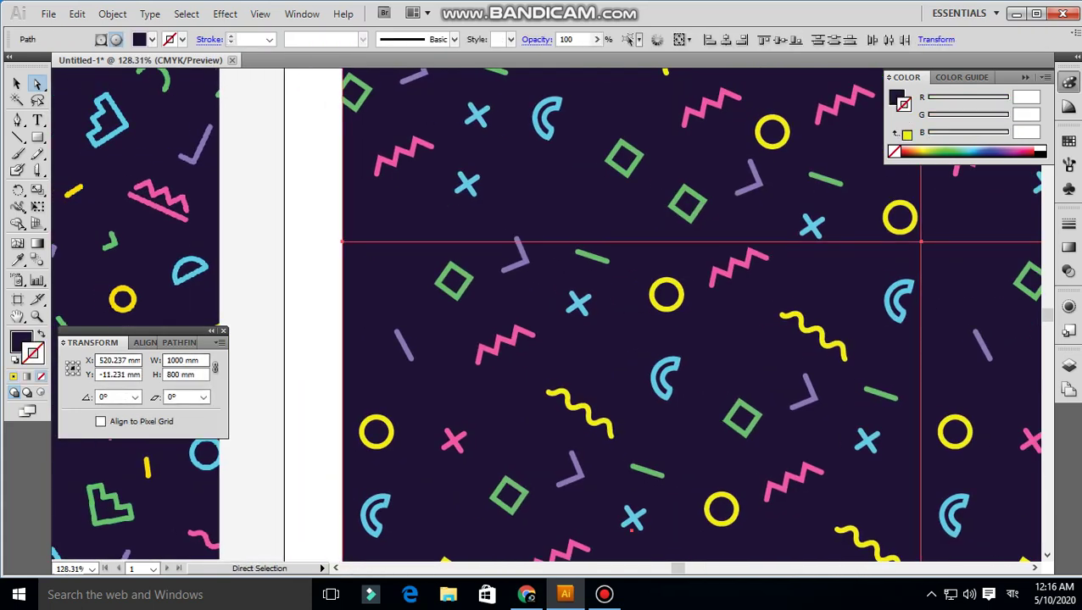
{"action": "left_click", "coordinate": [18, 259]}
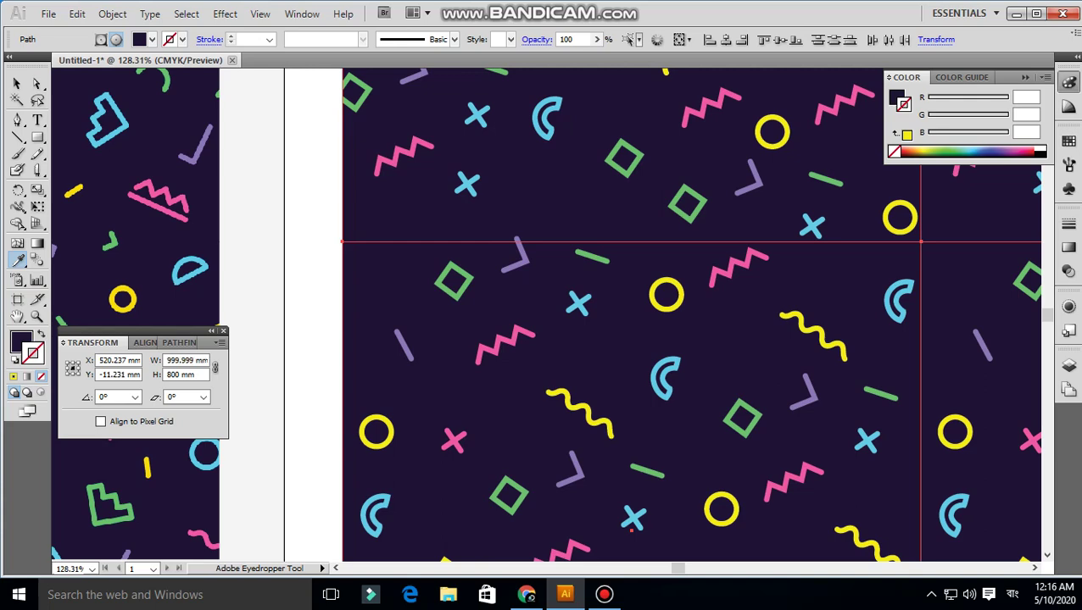
{"action": "key", "text": "x"}
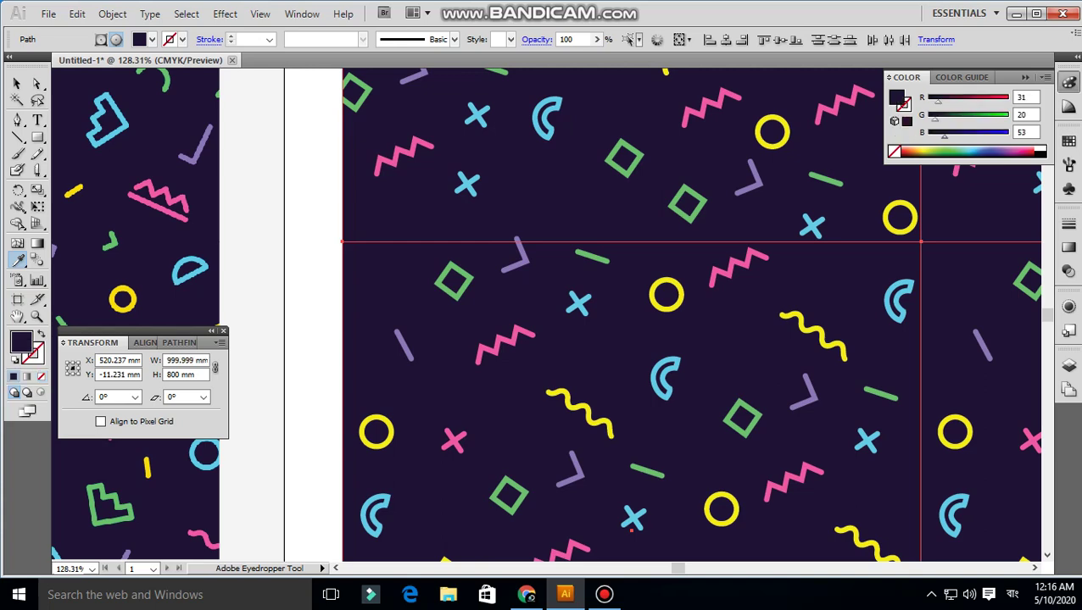
{"action": "mouse_move", "coordinate": [944, 136]}
{"action": "left_mouse_down"}
{"action": "mouse_move", "coordinate": [928, 136]}
{"action": "mouse_move", "coordinate": [928, 120]}
{"action": "mouse_move", "coordinate": [942, 136]}
{"action": "left_mouse_up"}
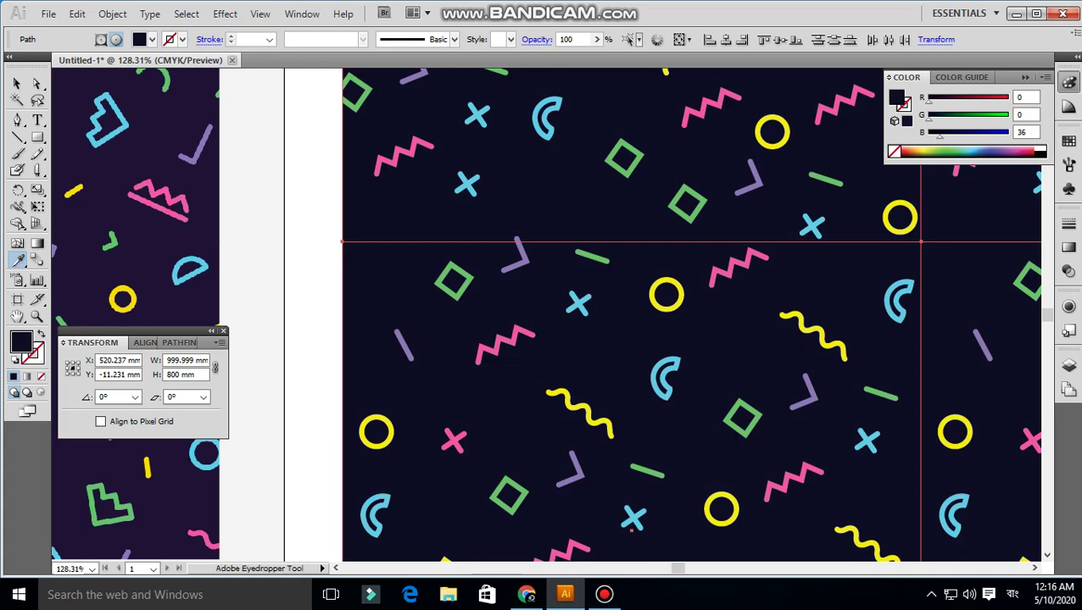
{"action": "key", "text": "ctrl+shift+a"}
{"action": "key", "text": "a"}
{"action": "left_click", "coordinate": [579, 304]}
{"action": "key", "text": "ctrl+6"}
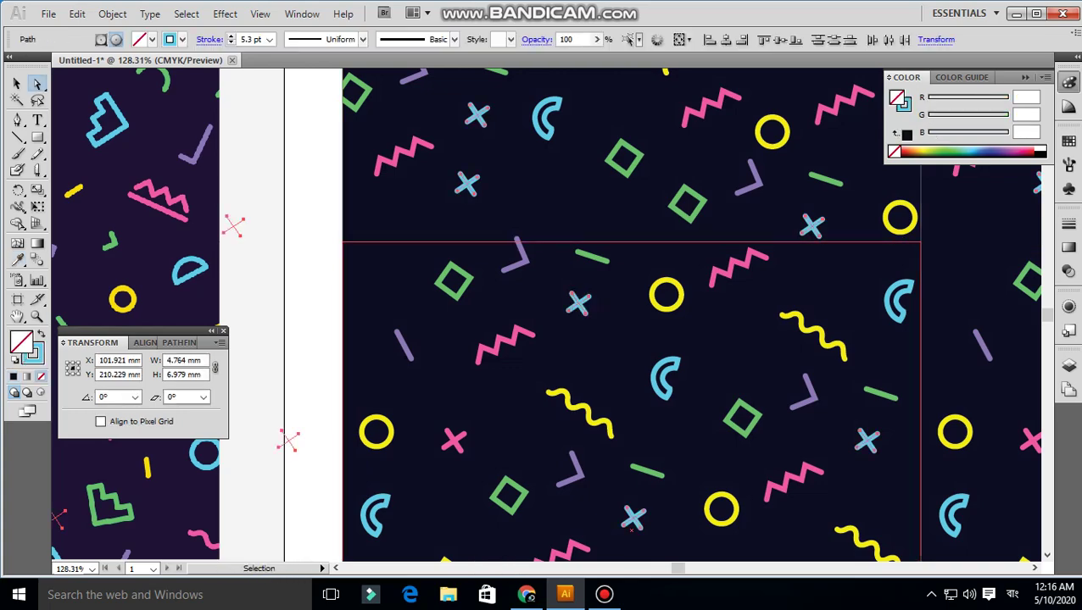
{"action": "scroll", "coordinate": [436, 347], "scroll_direction": "down", "scroll_amount": 5}
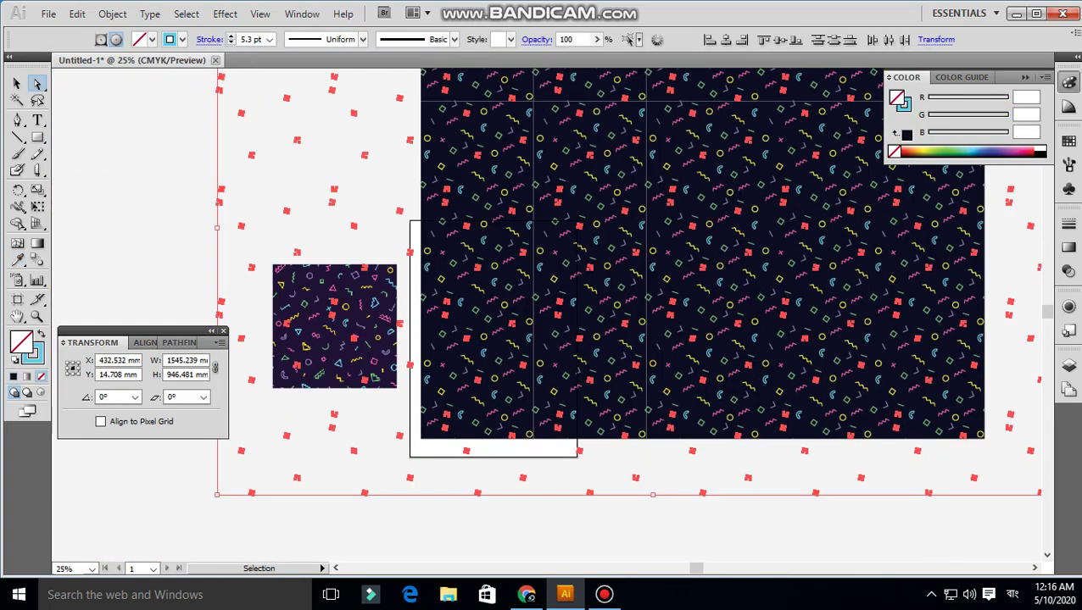
{"action": "key", "text": "ctrl+shift+a"}
Step: Select all background squares again, fill them with RGB 31, 20, 53 sampled from the reference image's background, and clear the selection
{"action": "left_click_drag", "start_coordinate": [475, 339], "coordinate": [492, 408]}
{"action": "left_click_drag", "start_coordinate": [398, 314], "coordinate": [593, 504]}
{"action": "left_click_drag", "start_coordinate": [493, 407], "coordinate": [568, 492]}
{"action": "left_click", "coordinate": [608, 358], "text": "ctrl+alt"}
{"action": "left_click", "coordinate": [608, 358], "text": "ctrl+alt"}
{"action": "left_click_drag", "start_coordinate": [340, 270], "coordinate": [683, 473]}
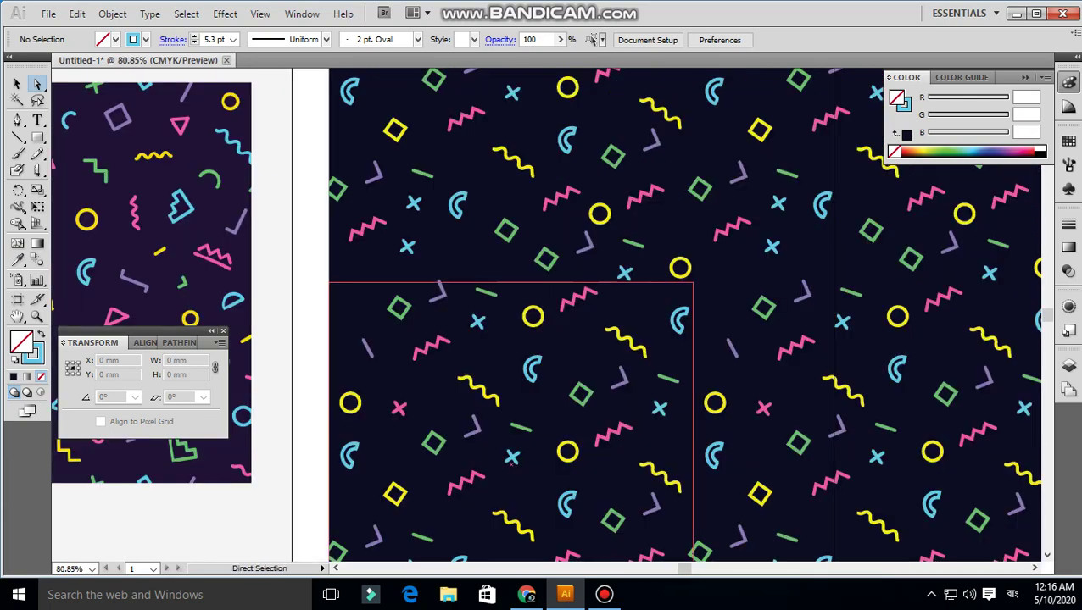
{"action": "left_click", "coordinate": [563, 231]}
{"action": "key", "text": "ctrl+6"}
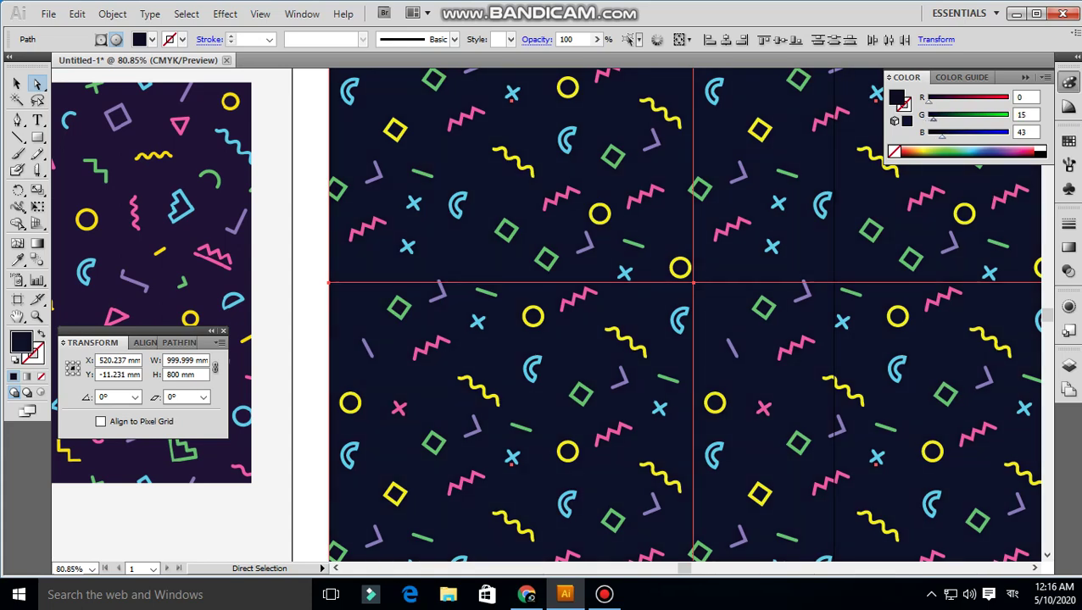
{"action": "key", "text": "i"}
{"action": "left_click", "coordinate": [169, 237]}
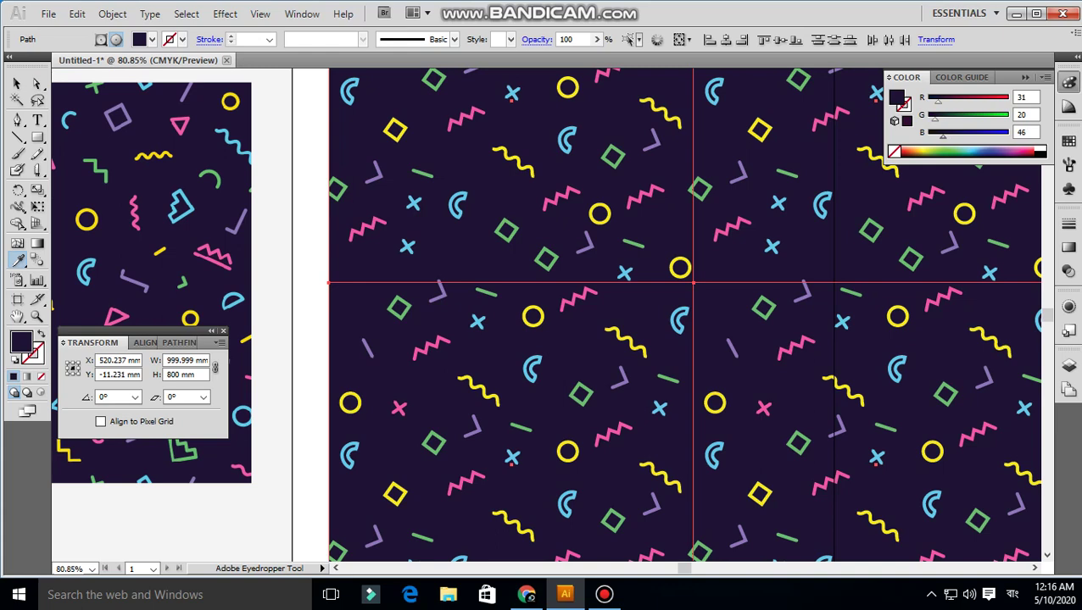
{"action": "key", "text": "ctrl+shift+a"}
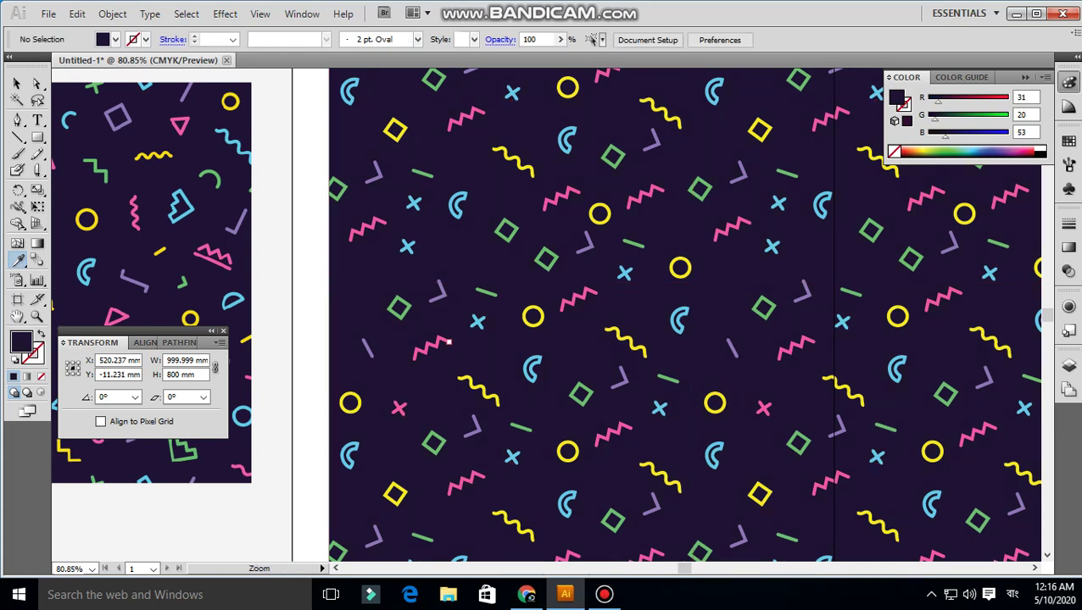
Step: Compare the recoloured tile grid as a whole with the reference pattern image beside it
{"action": "left_click", "coordinate": [466, 342], "text": "ctrl+alt"}
{"action": "left_click", "coordinate": [502, 341], "text": "ctrl+alt"}
{"action": "left_click", "coordinate": [530, 342], "text": "ctrl+alt"}
{"action": "left_click", "coordinate": [543, 340], "text": "ctrl+alt"}
{"action": "left_click", "coordinate": [547, 339], "text": "ctrl+alt"}
{"action": "left_click_drag", "start_coordinate": [547, 339], "coordinate": [421, 417]}
{"action": "left_click_drag", "start_coordinate": [334, 201], "coordinate": [707, 503]}
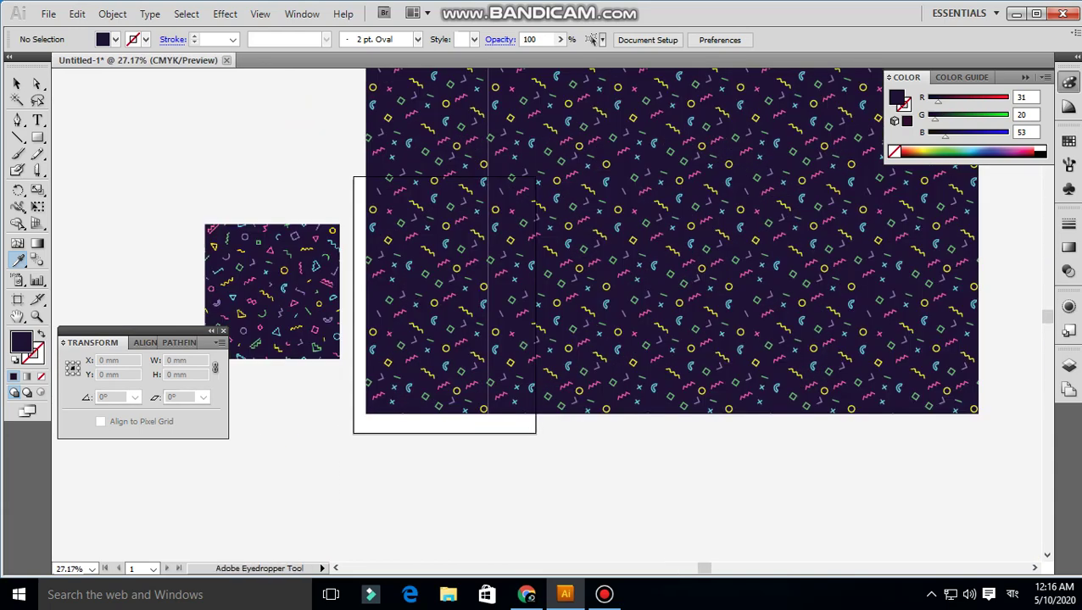